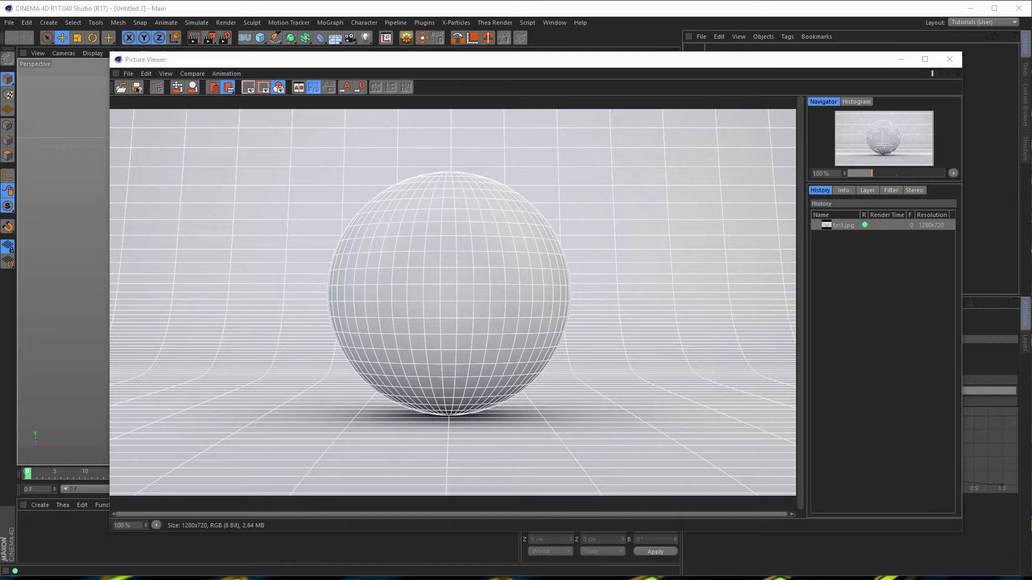
Close the Picture Viewer and open the recent project stage.c4d
click(531, 65)
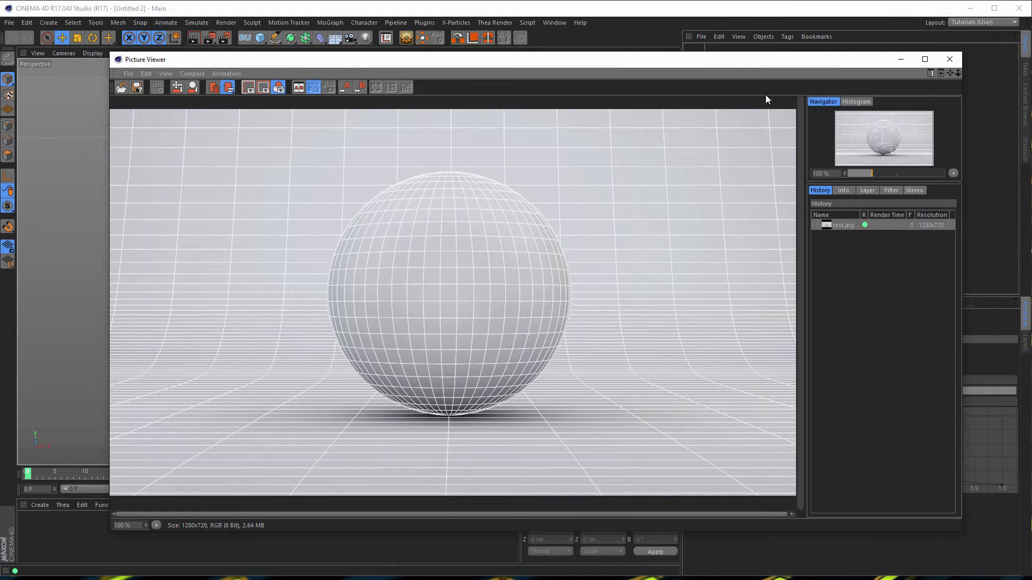
click(949, 59)
click(9, 23)
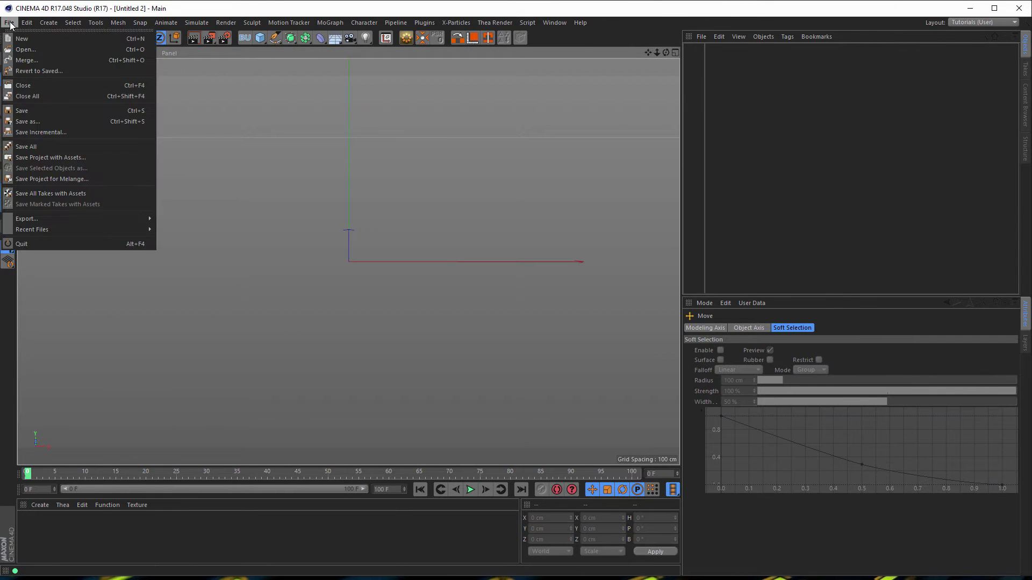
mouse_move(115, 227)
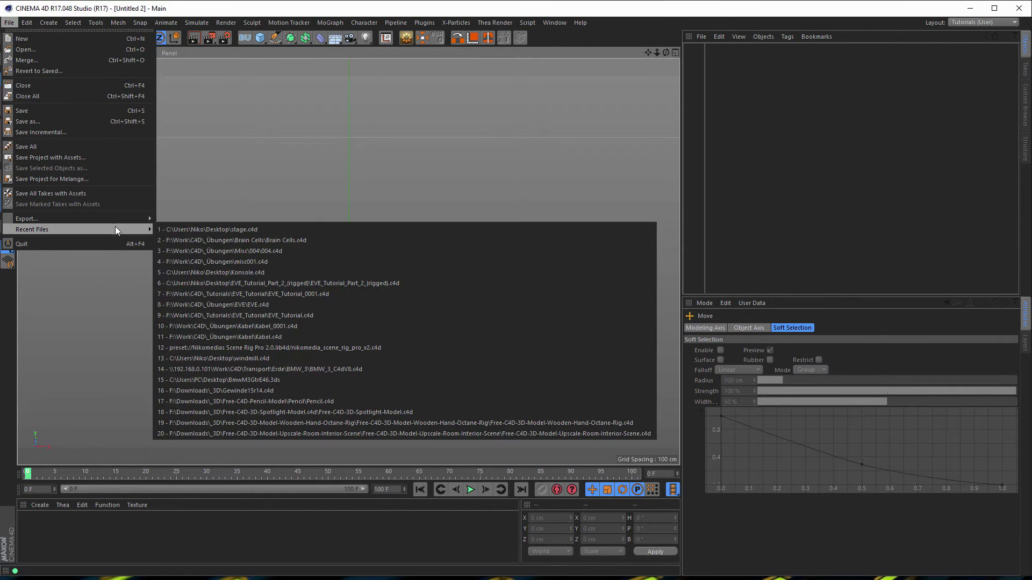
click(233, 230)
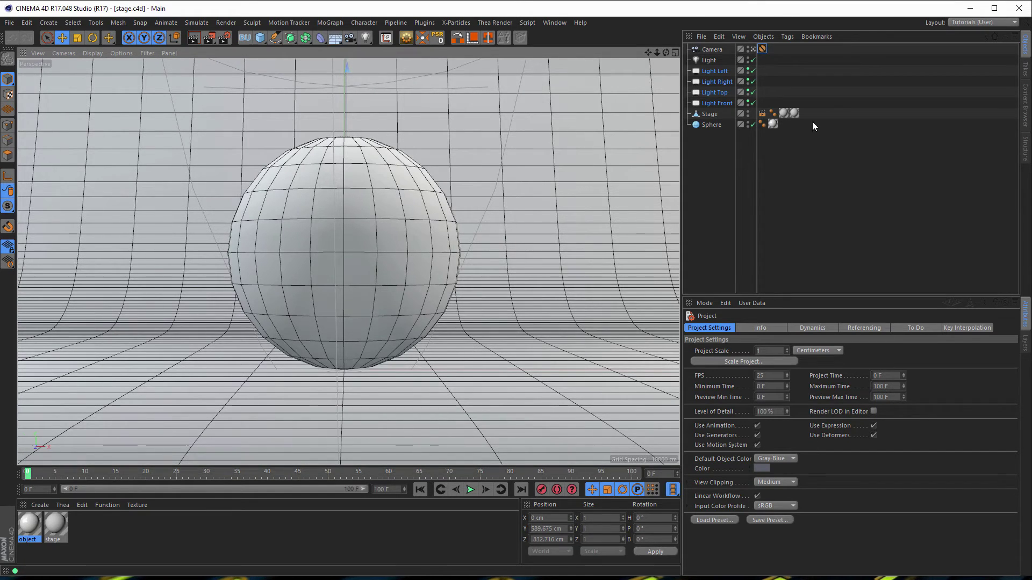
click(795, 113)
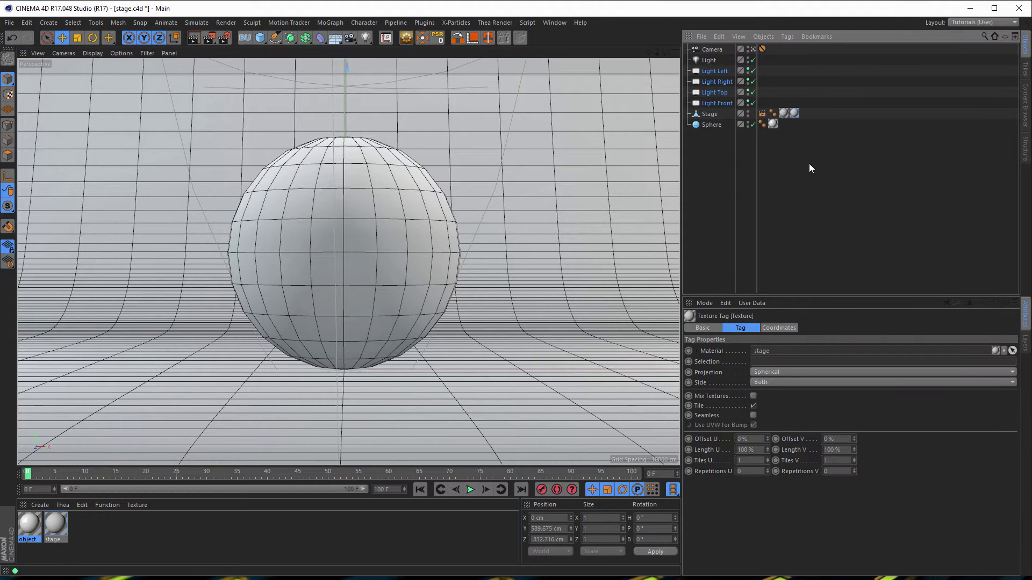
key(Delete)
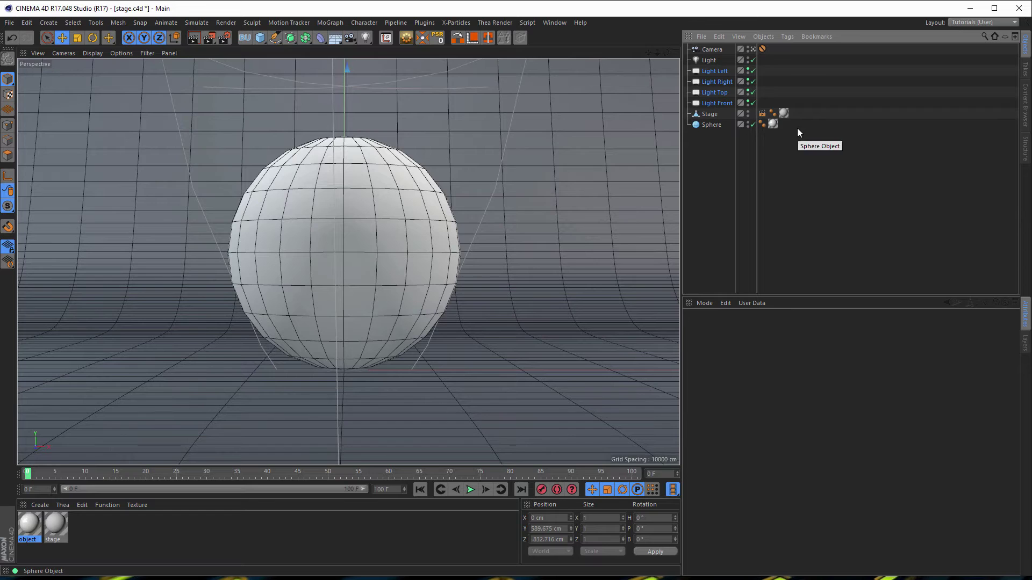
key(ctrl+z)
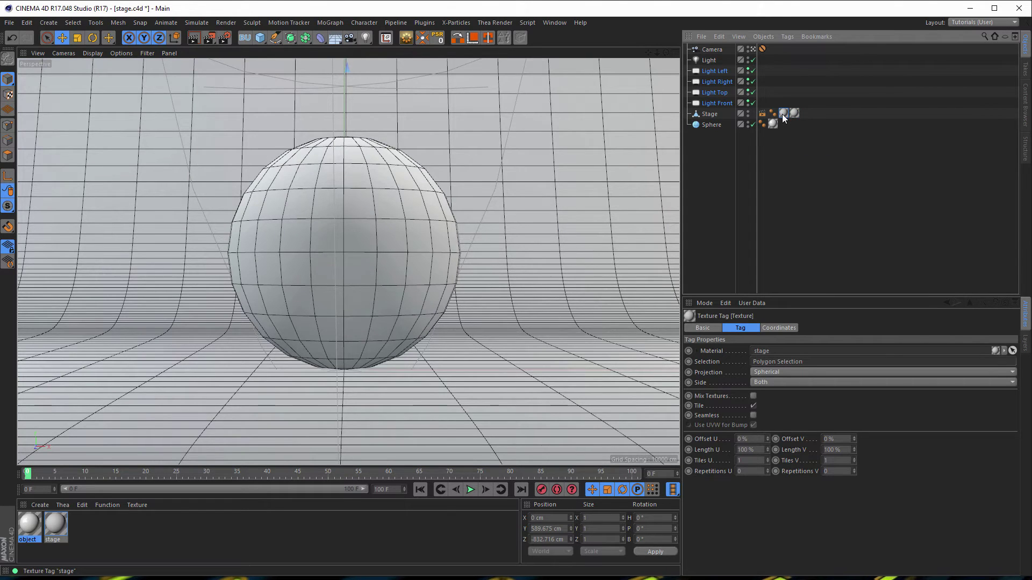
Delete the Stage object's texture tag that is restricted to Polygon Selection
key(Delete)
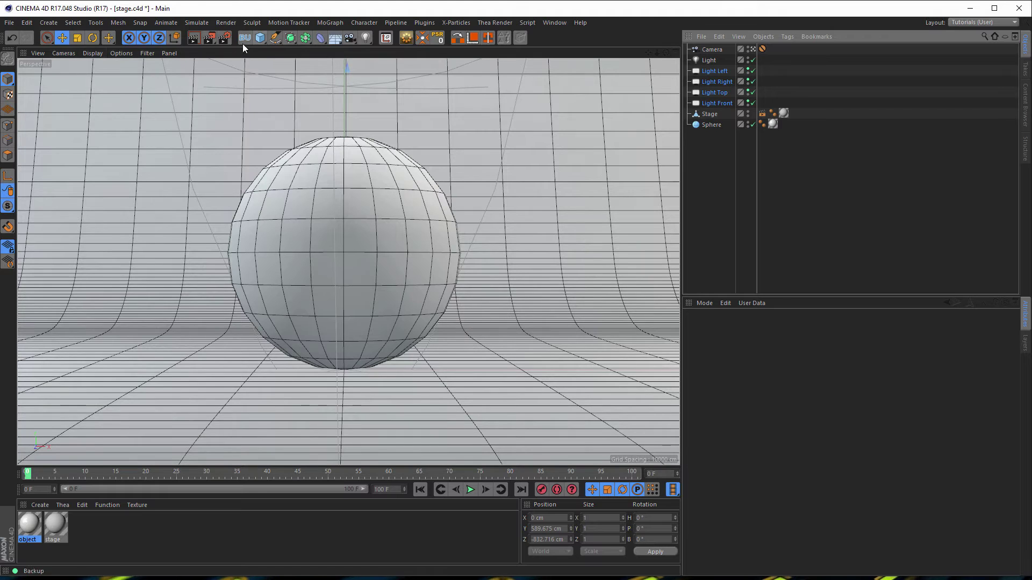
Check the Middle render preset's Physical, Output and Ambient Occlusion settings, and render the scene to the Picture Viewer
click(225, 37)
drag(227, 15, 420, 122)
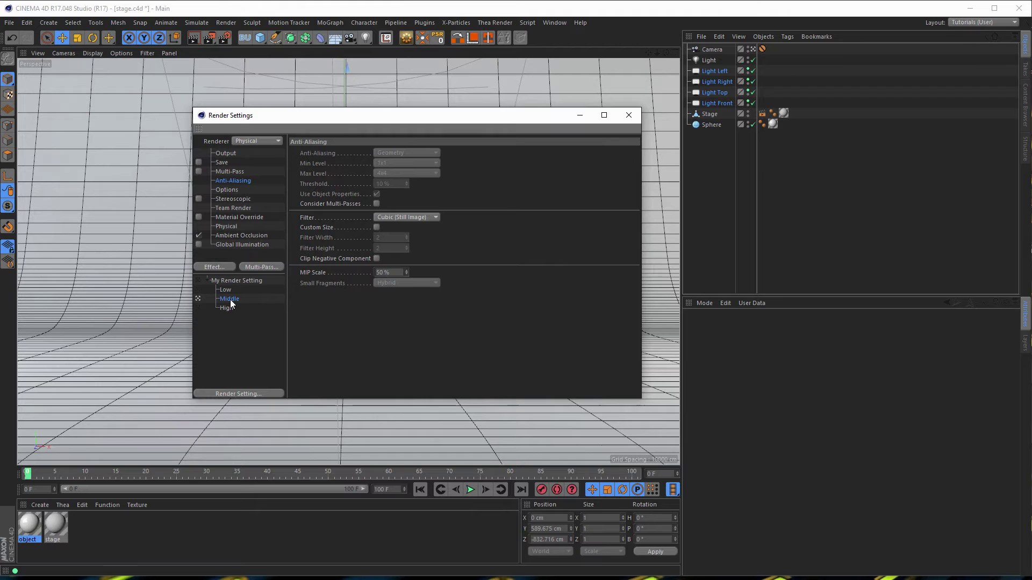
click(228, 226)
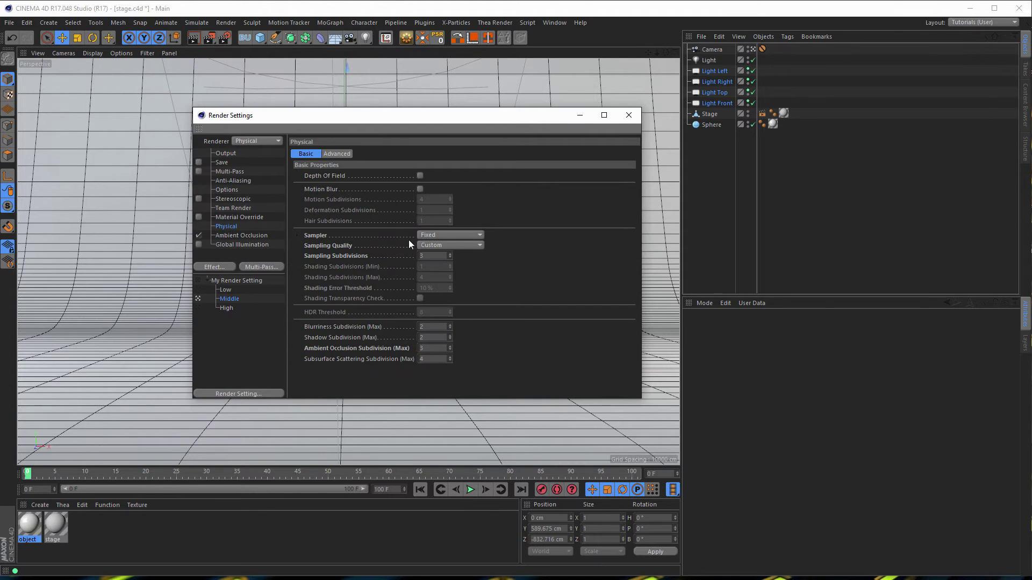
click(226, 152)
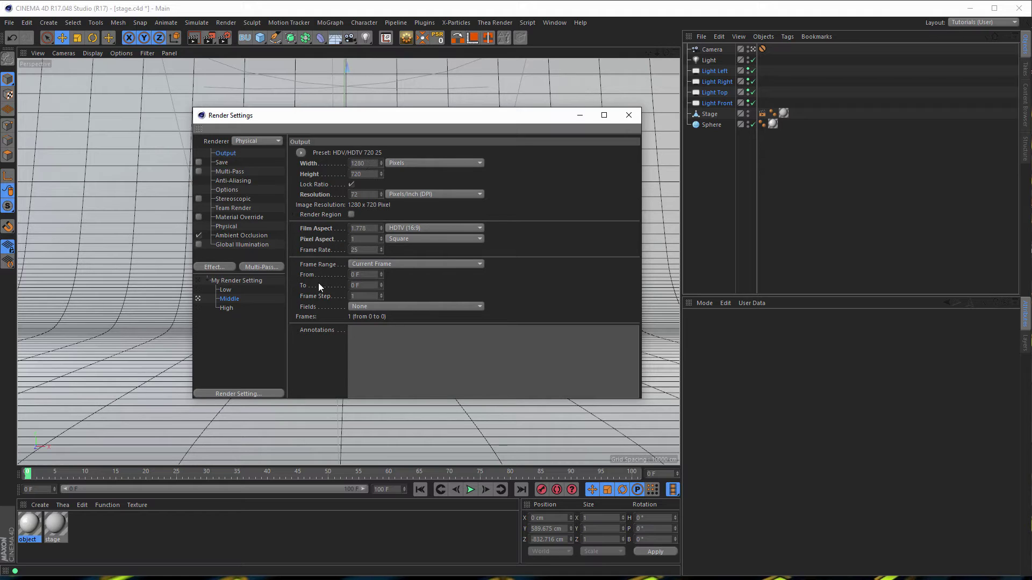
click(218, 234)
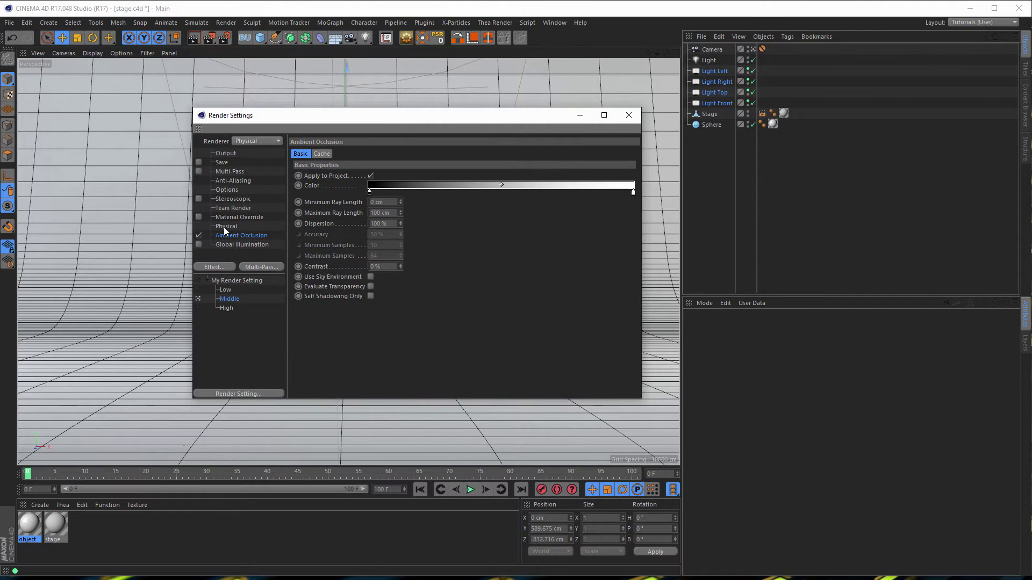
click(224, 227)
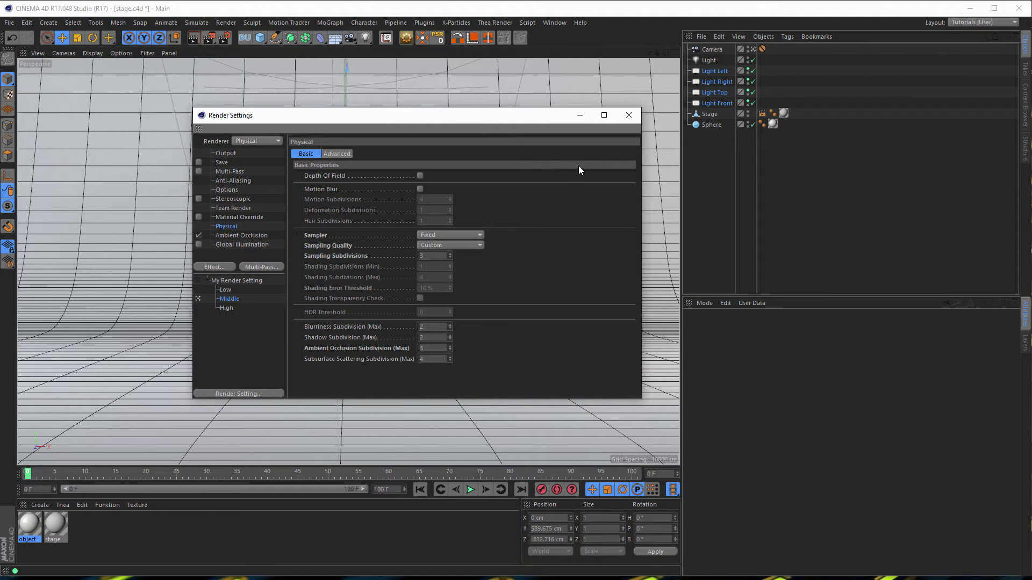
click(630, 117)
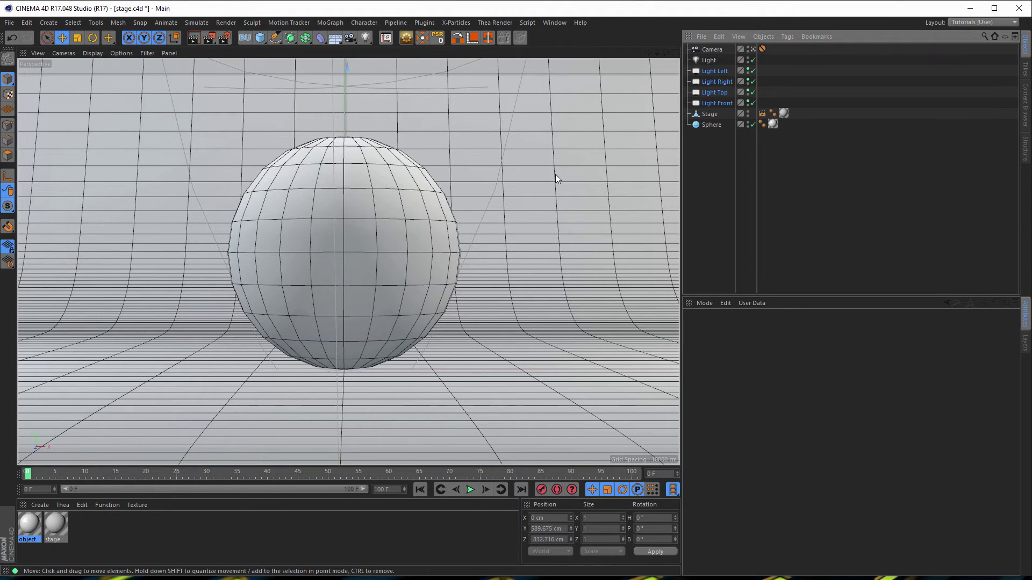
key(shift+r)
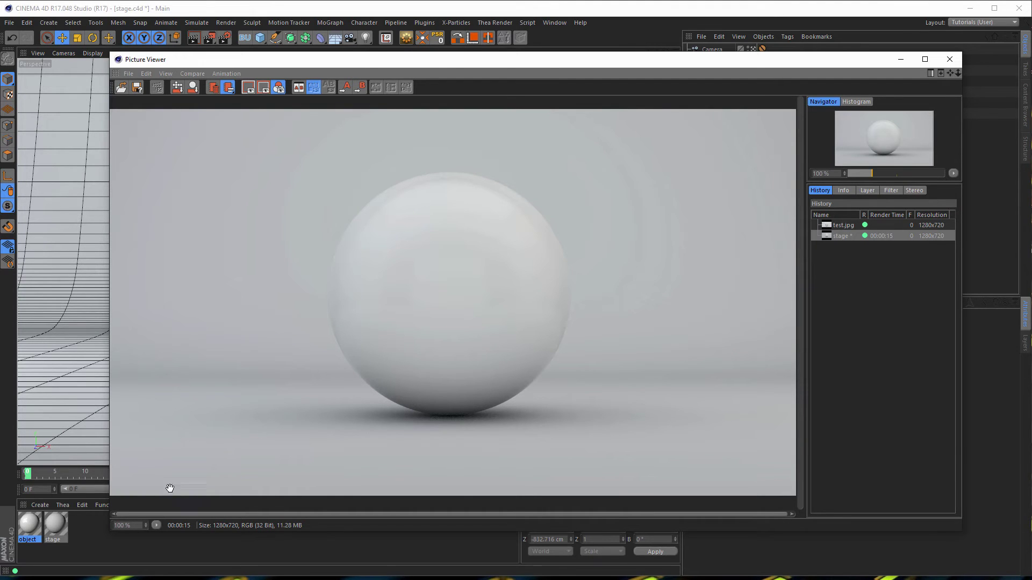
Inspect the Color and Reflectance channels of the "object" material
click(24, 526)
double_click(24, 525)
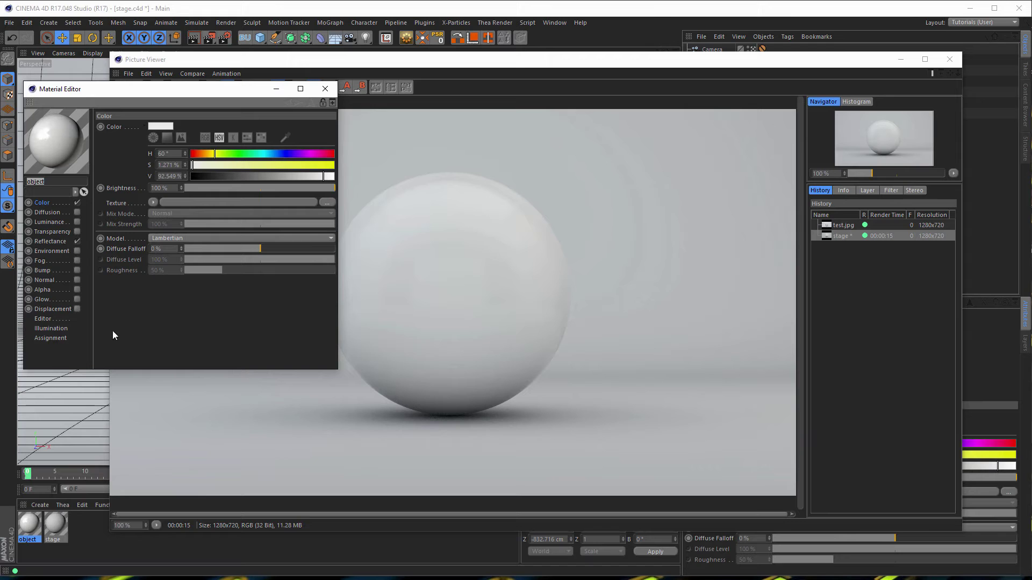
click(50, 242)
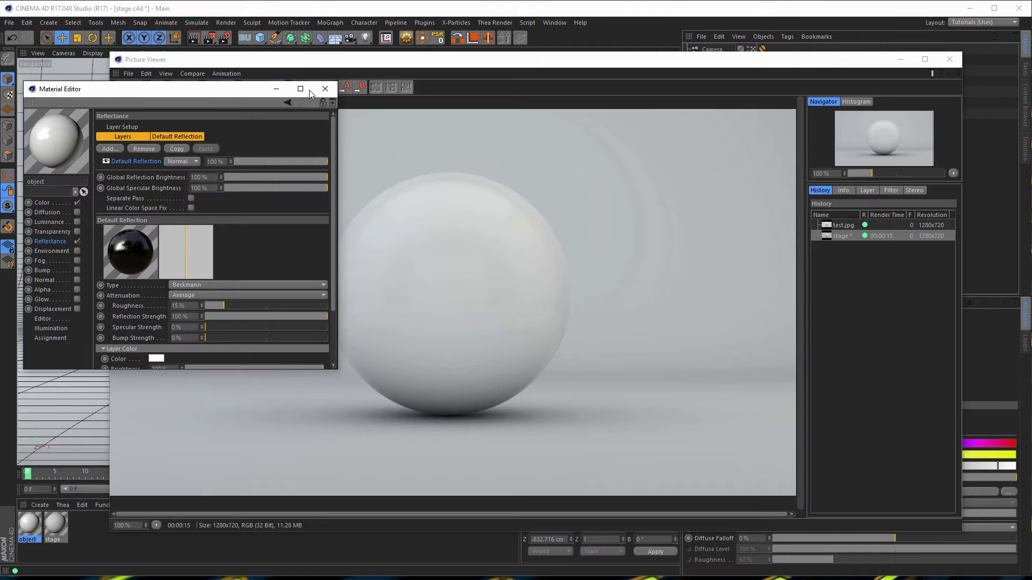
click(327, 89)
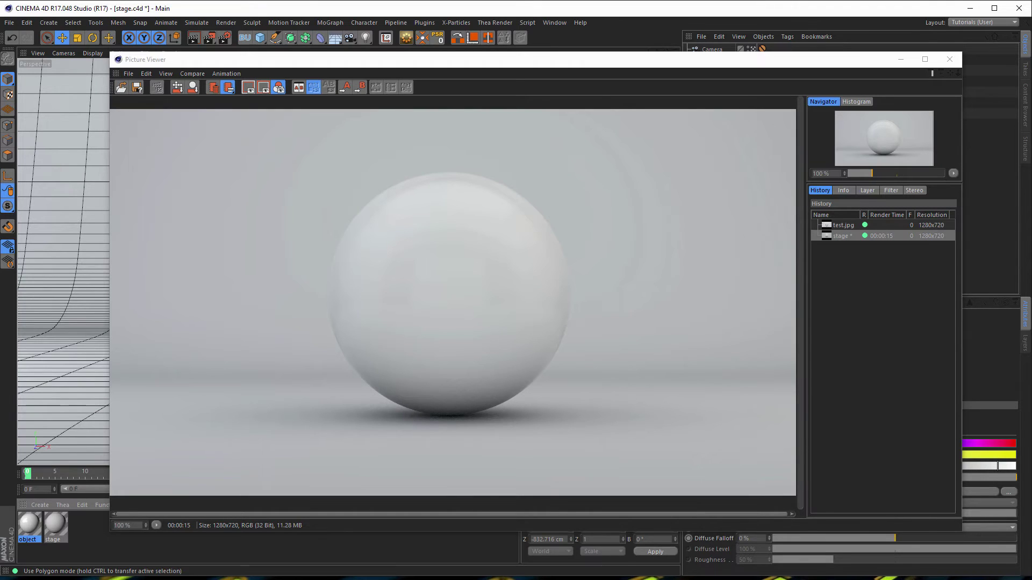
Copy the rendered image and paste it into a new 1280 × 720 pixel RGB document in Photoshop
click(147, 74)
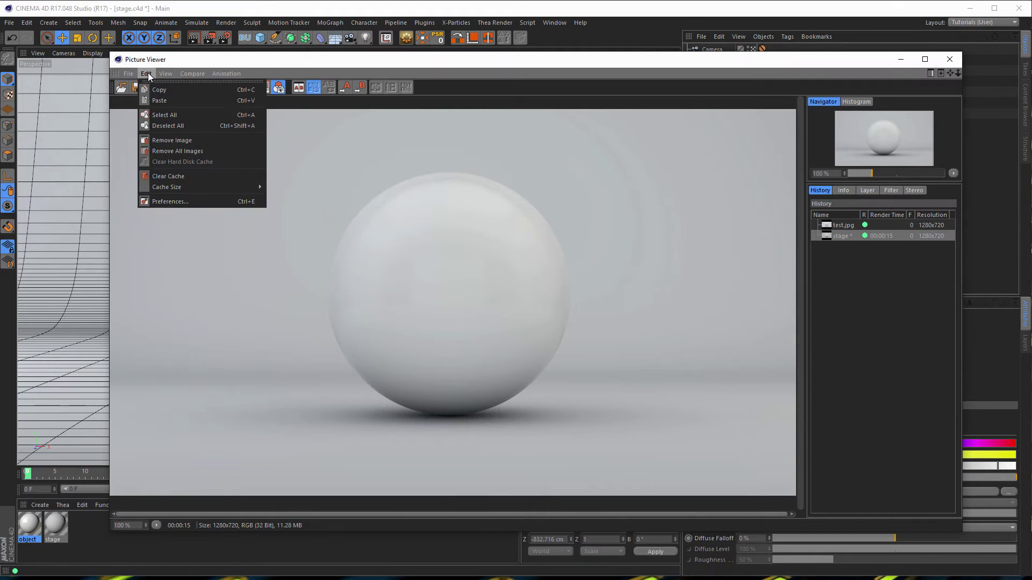
click(167, 89)
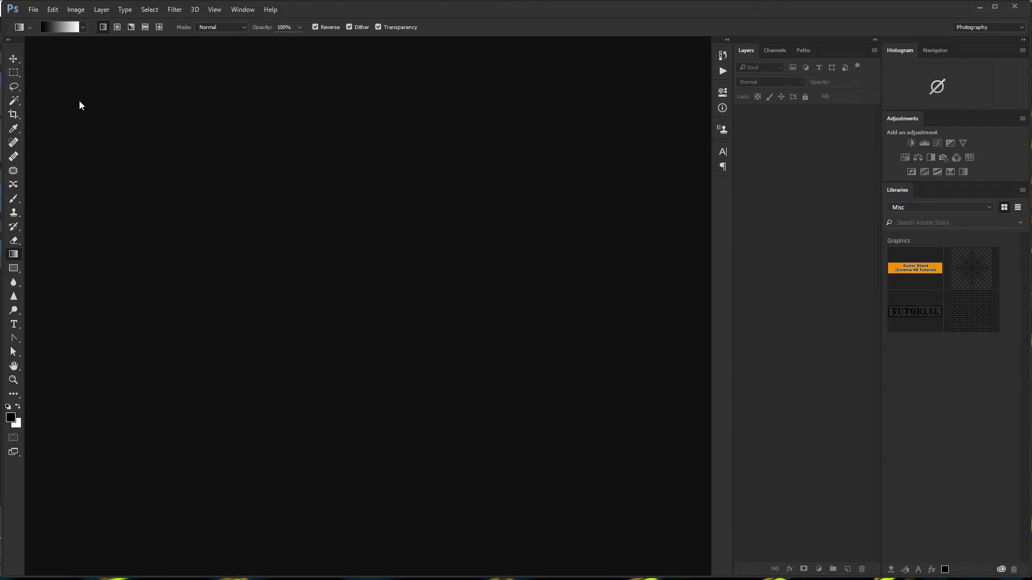
click(33, 10)
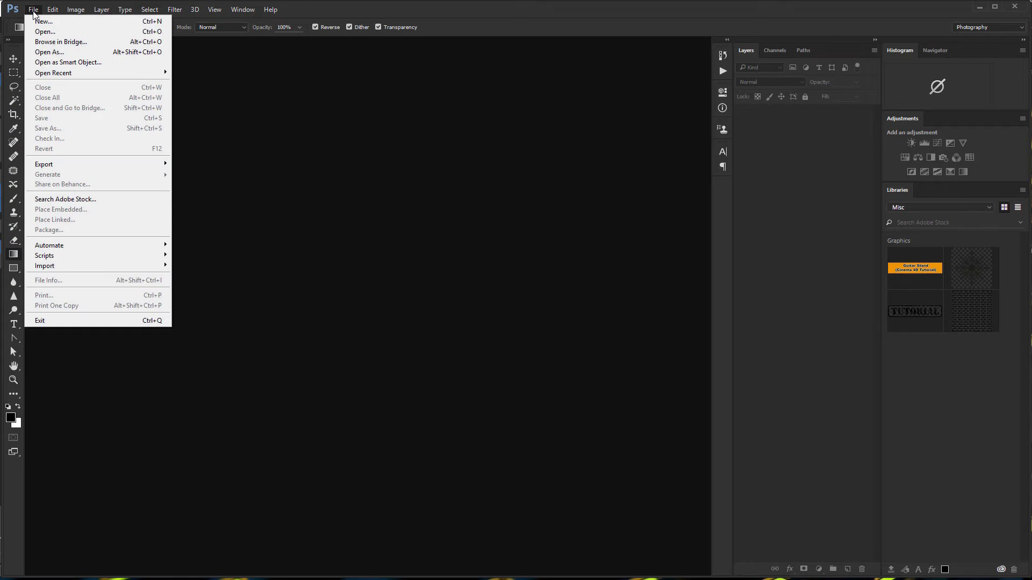
click(52, 21)
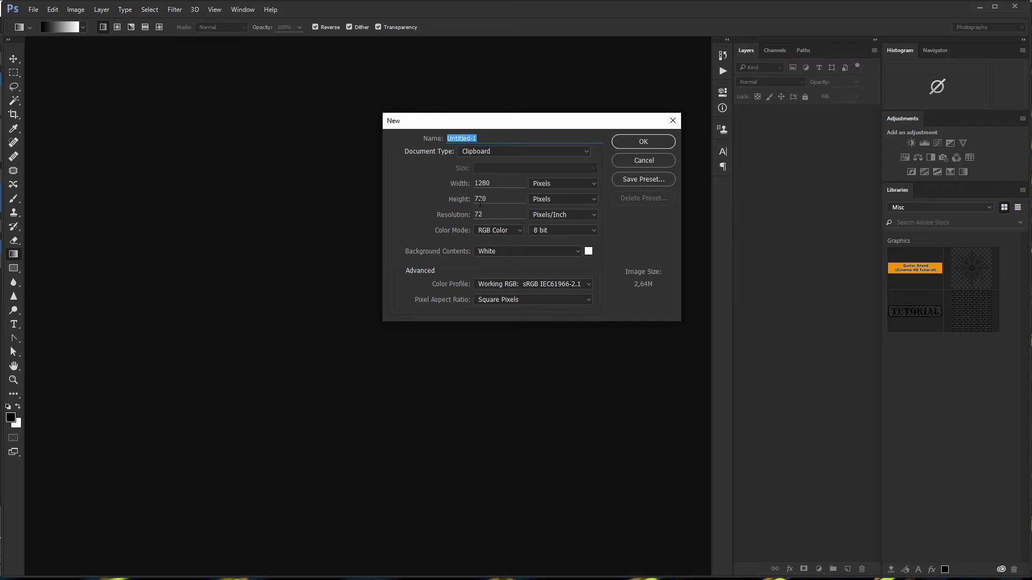
click(636, 142)
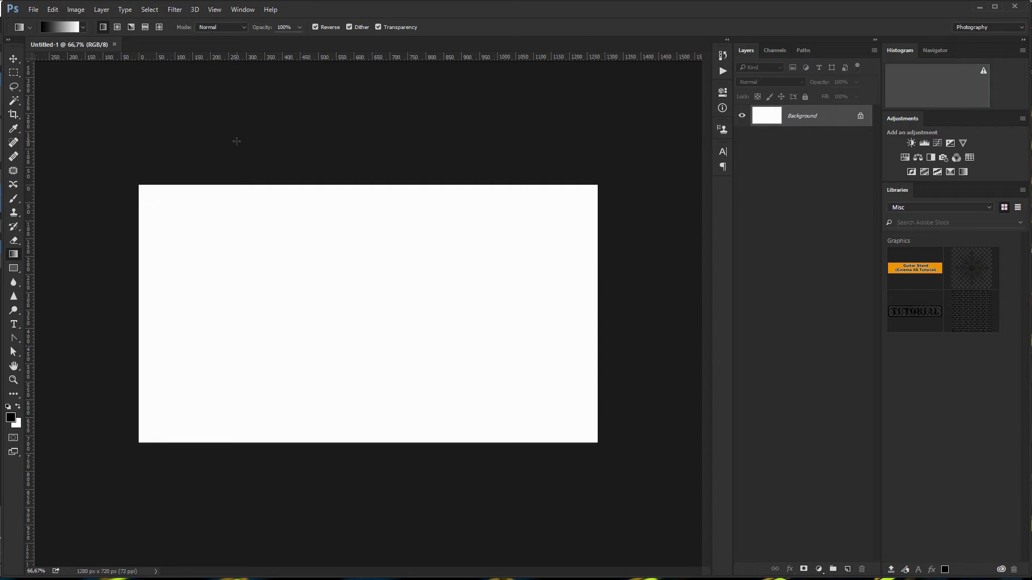
key(ctrl+v)
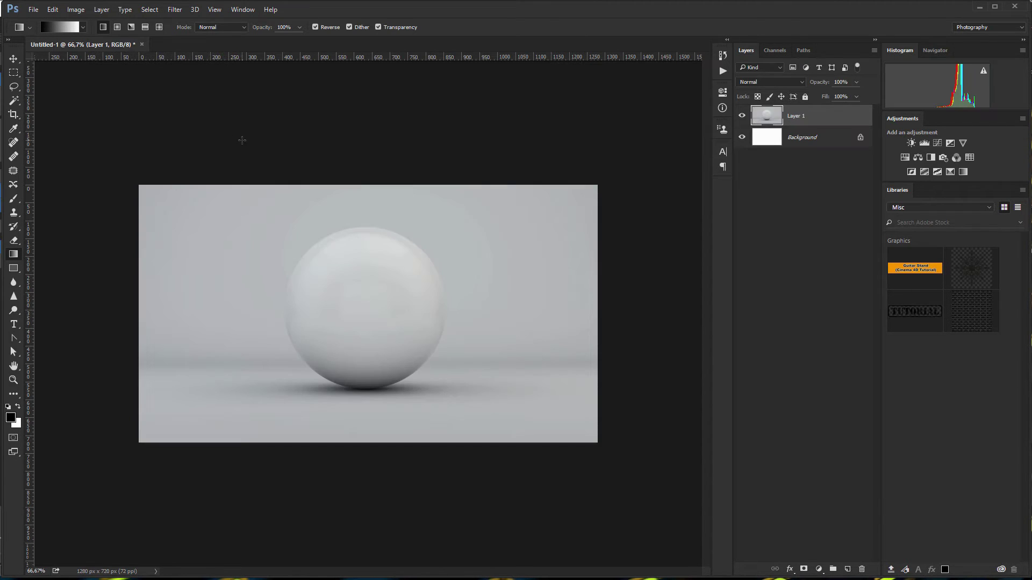
Delete the white Background layer, return to Cinema 4D and close the Picture Viewer
click(821, 141)
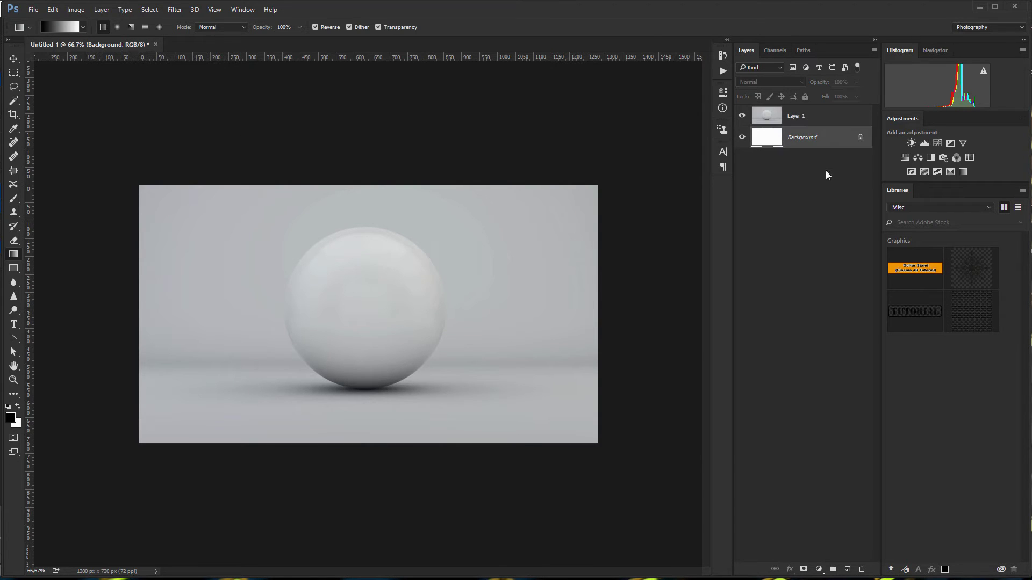
key(Delete)
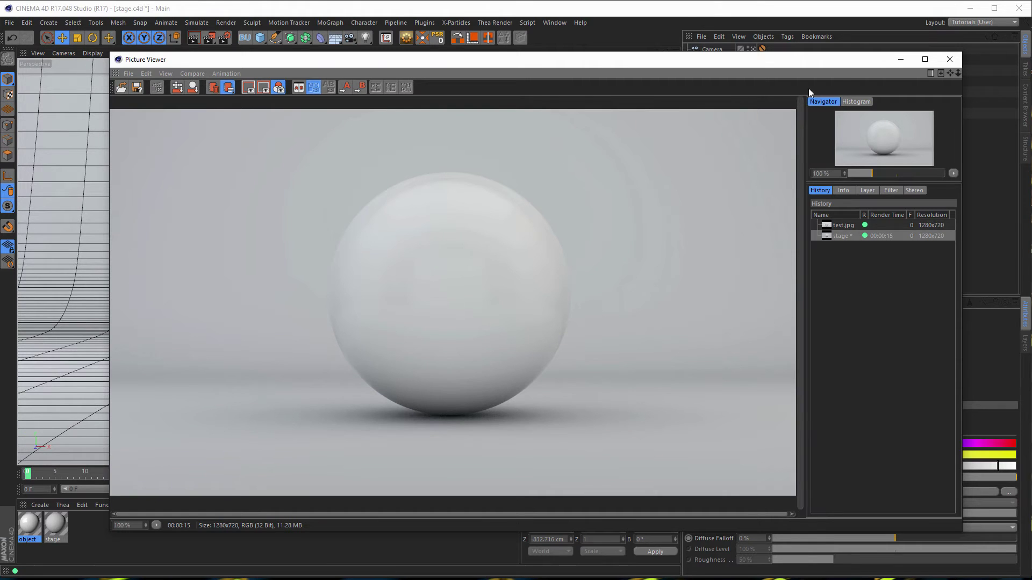
click(950, 59)
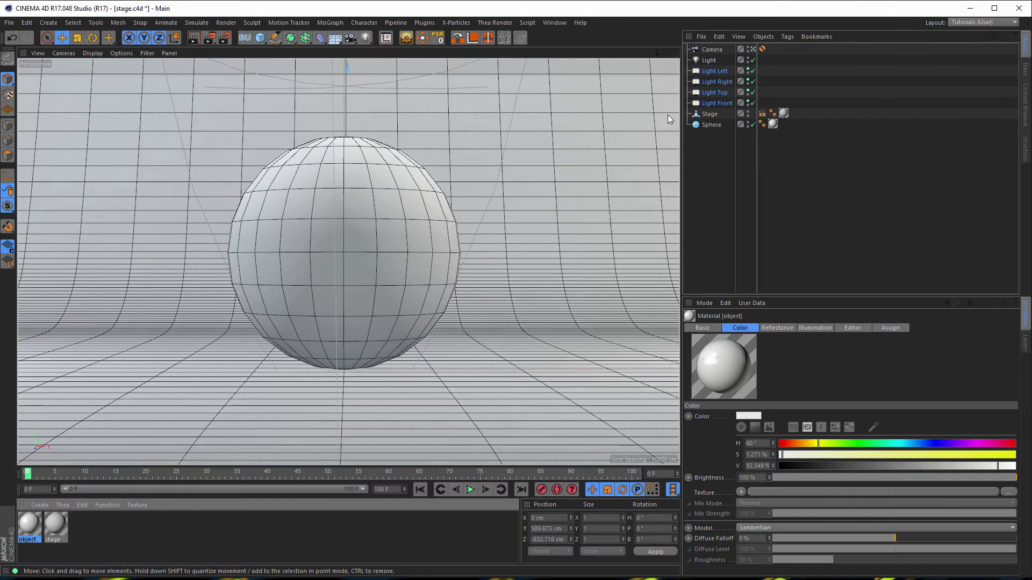
Create a new render setting as a child of My Render Setting and name it Mesh
click(714, 124)
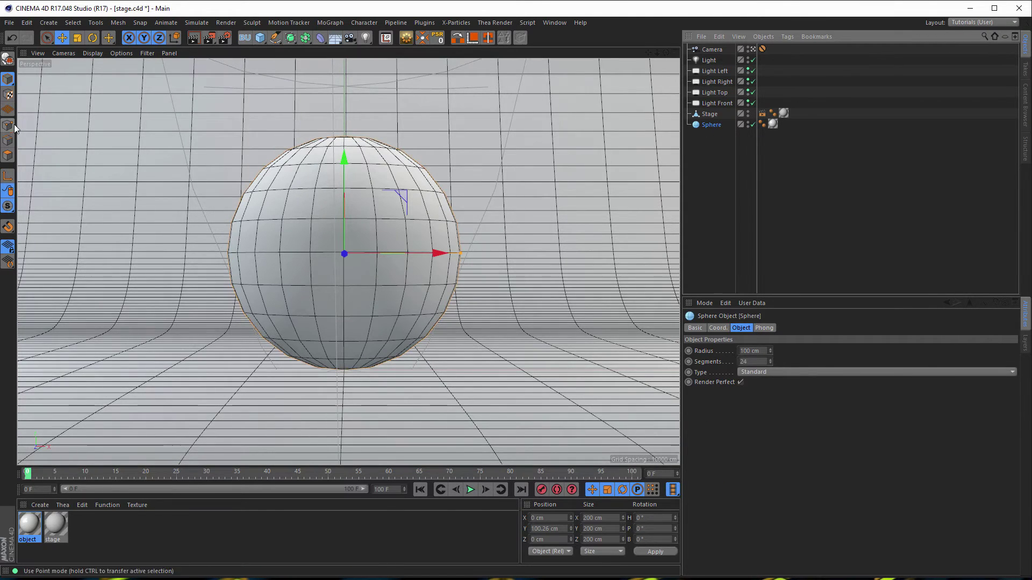
click(223, 39)
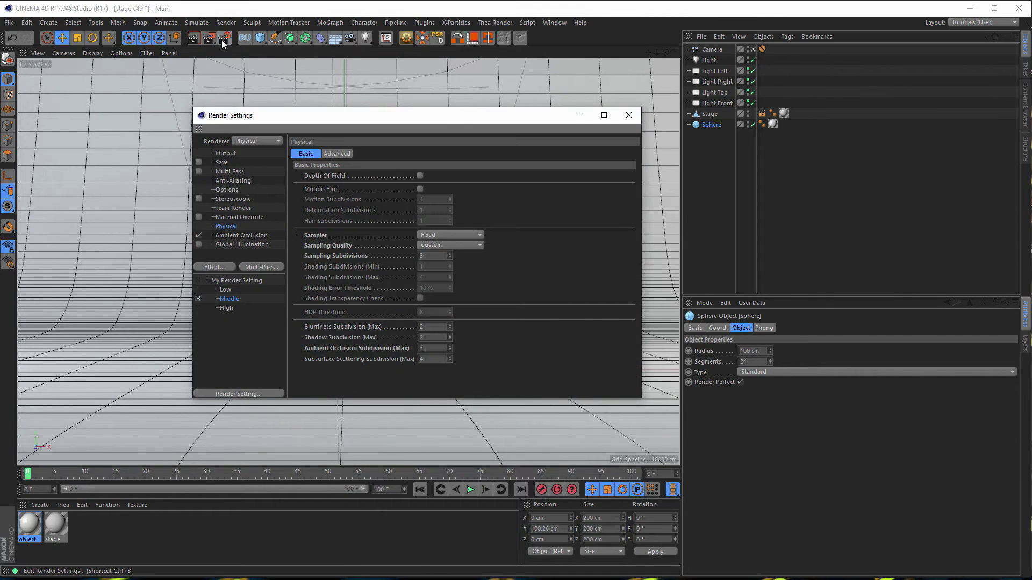
right_click(234, 280)
click(261, 287)
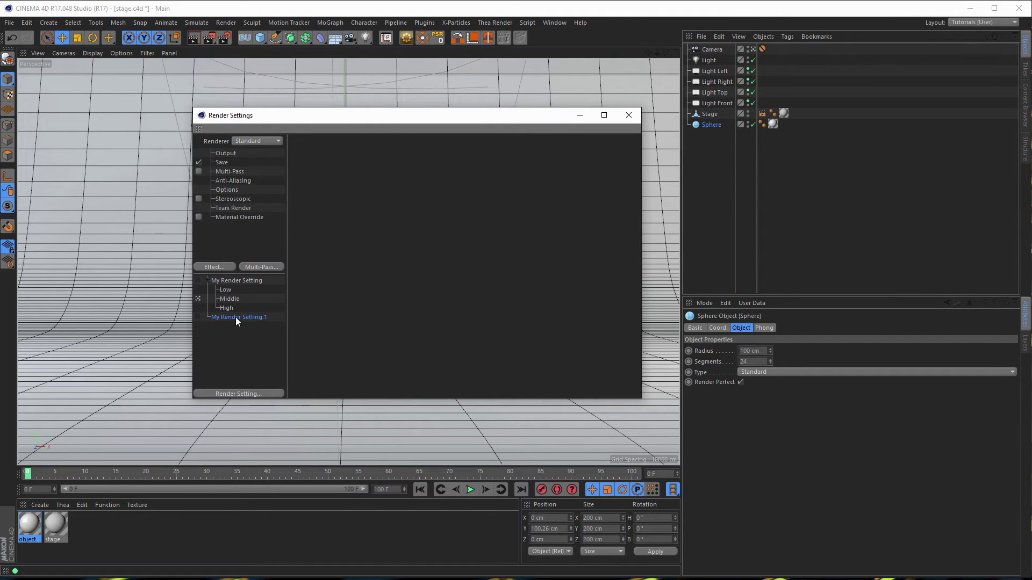
drag(248, 288, 249, 286)
double_click(235, 289)
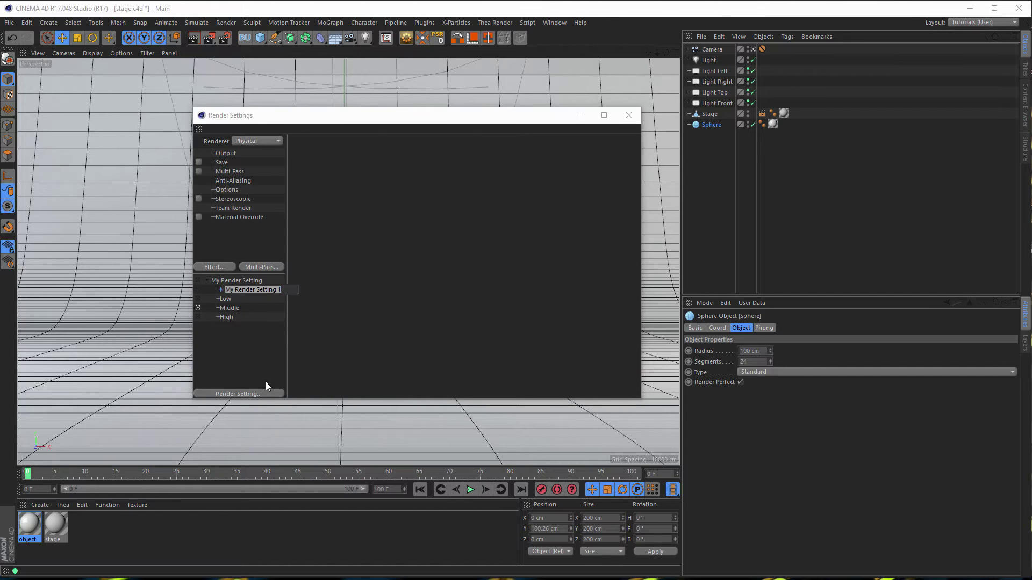
text(Mesh)
key(Return)
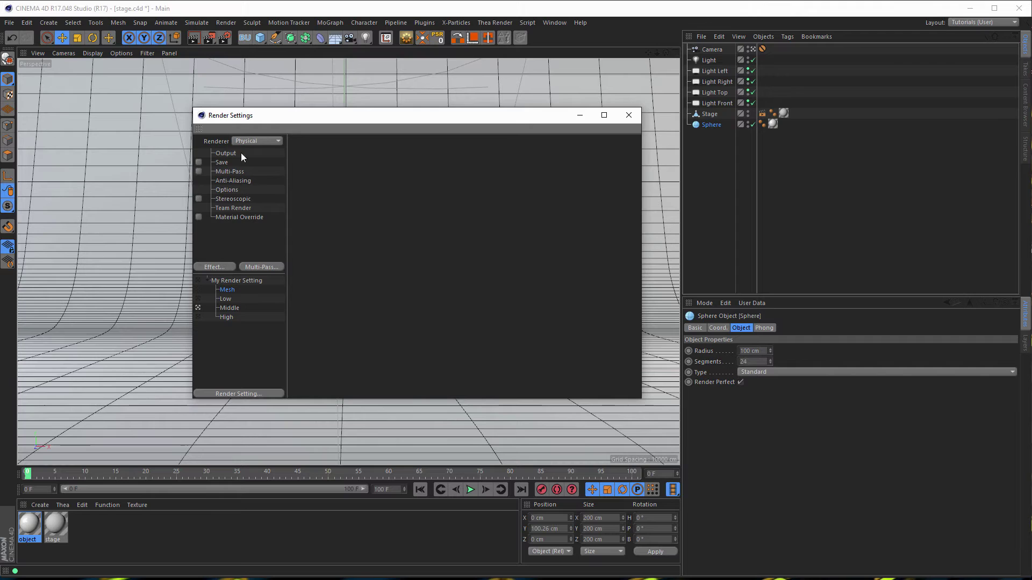
Set the Mesh render setting's renderer to Standard and add the Cel Renderer effect
click(246, 140)
click(256, 153)
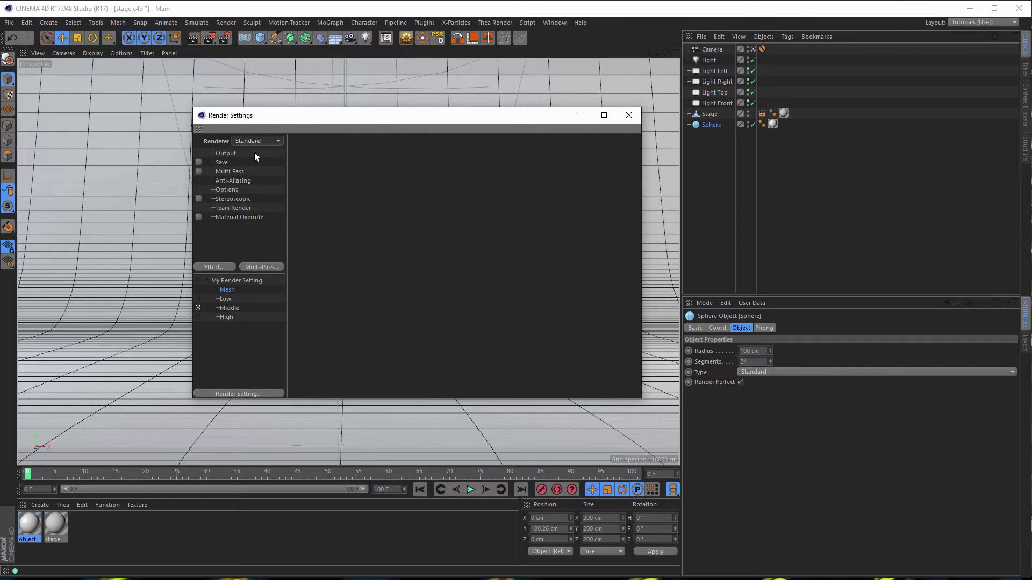
click(219, 268)
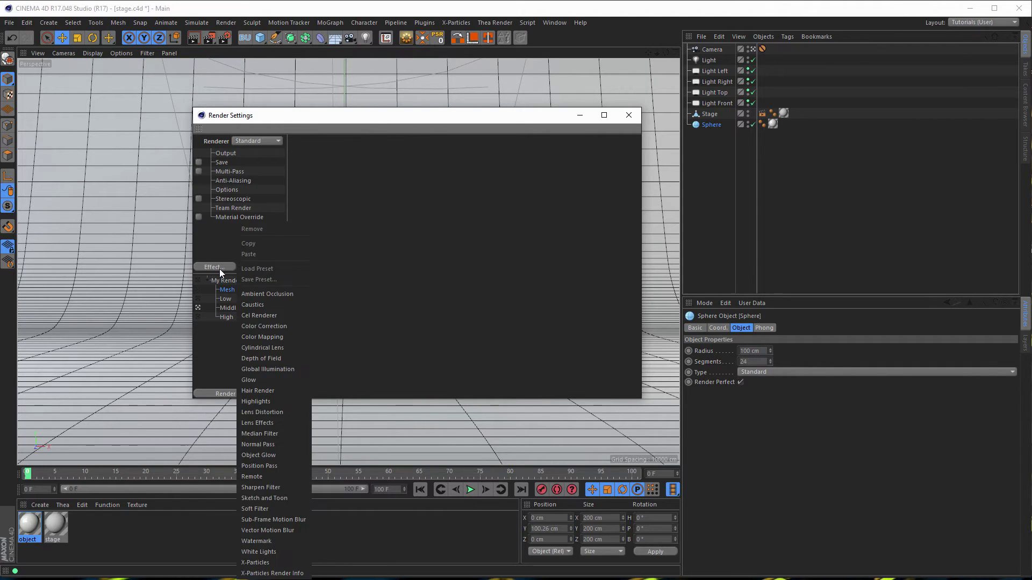
click(257, 316)
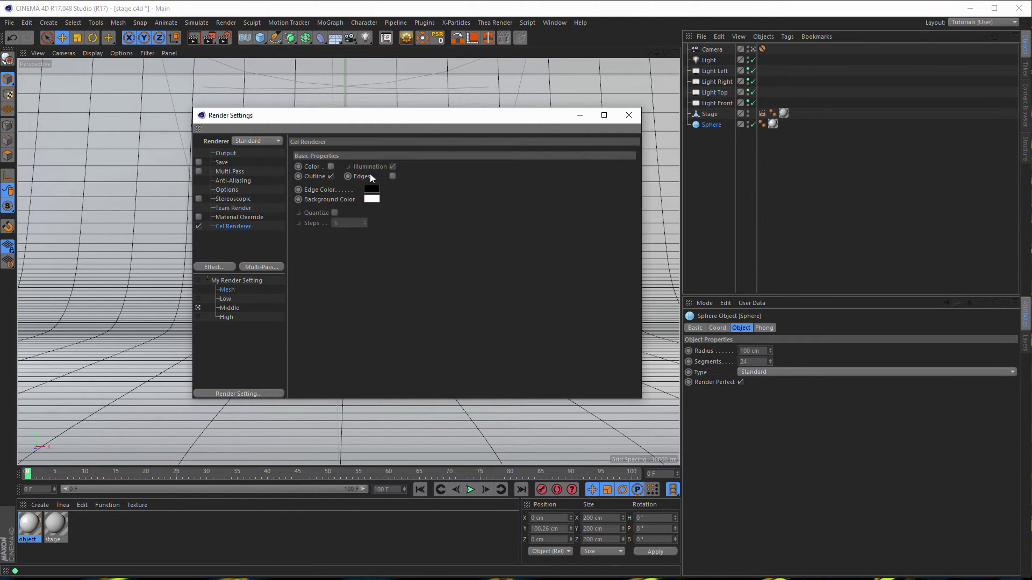
Enable Edges in the Cel Renderer effect, with a white edge color and a black background color
click(393, 177)
click(371, 198)
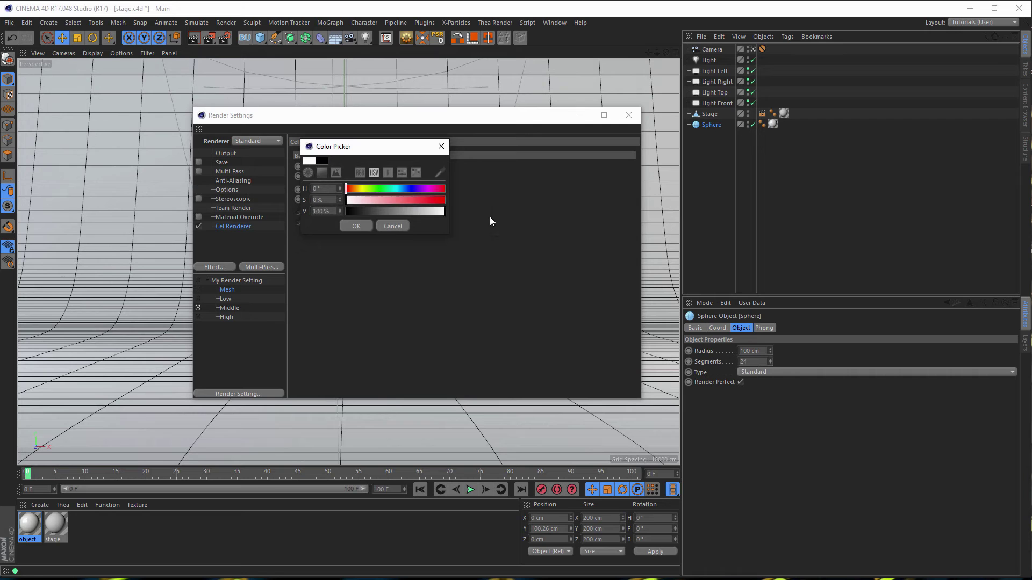
click(357, 226)
click(376, 201)
drag(378, 222, 346, 222)
click(357, 240)
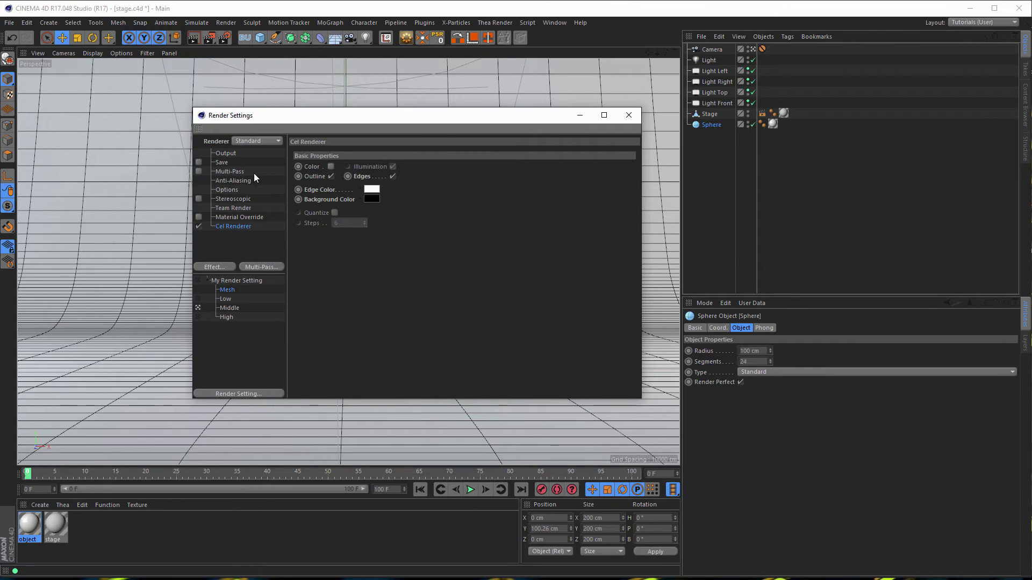
Set the Mesh render setting's anti-aliasing to Best and its output width to 1280 pixels
click(230, 181)
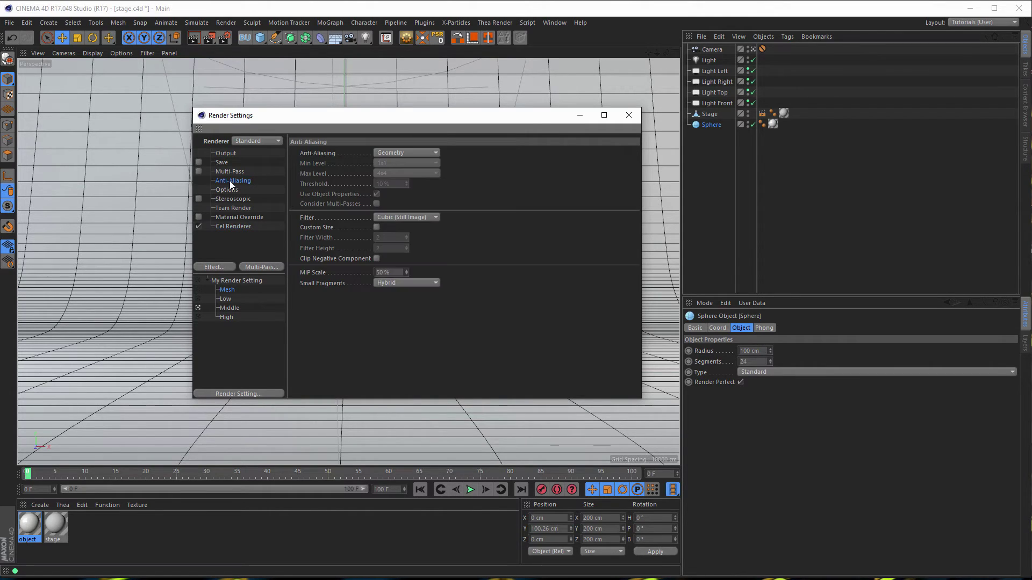
click(385, 152)
click(390, 186)
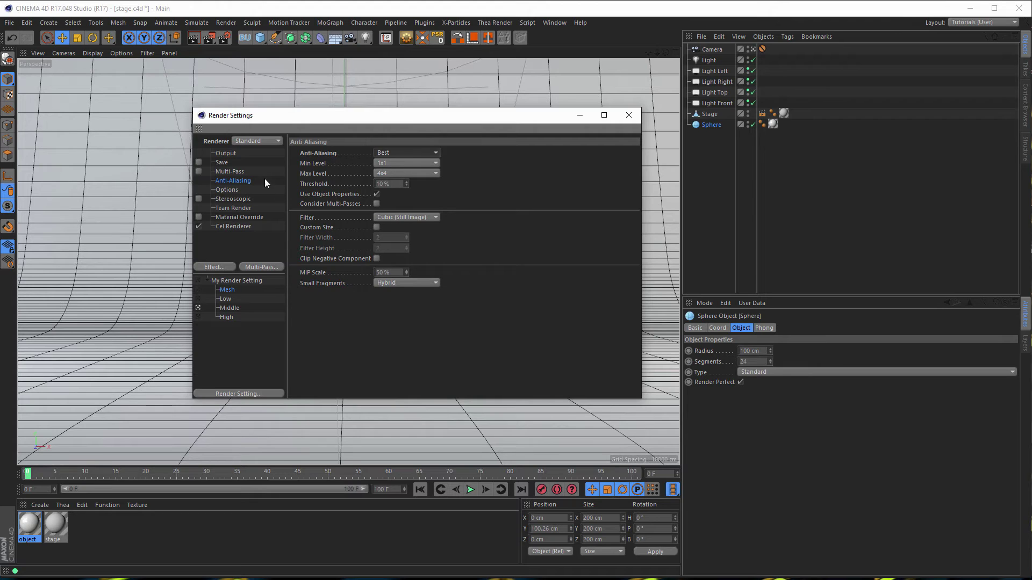
click(226, 153)
double_click(356, 163)
text(1280)
key(Return)
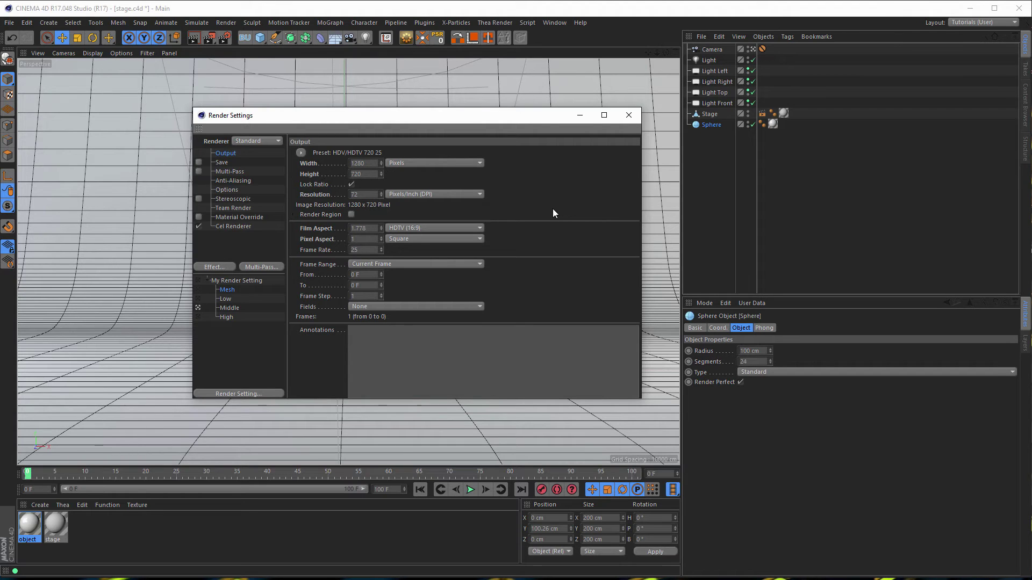
Make Mesh the active render setting, render the scene to the Picture Viewer and close the viewer
click(198, 290)
key(shift+r)
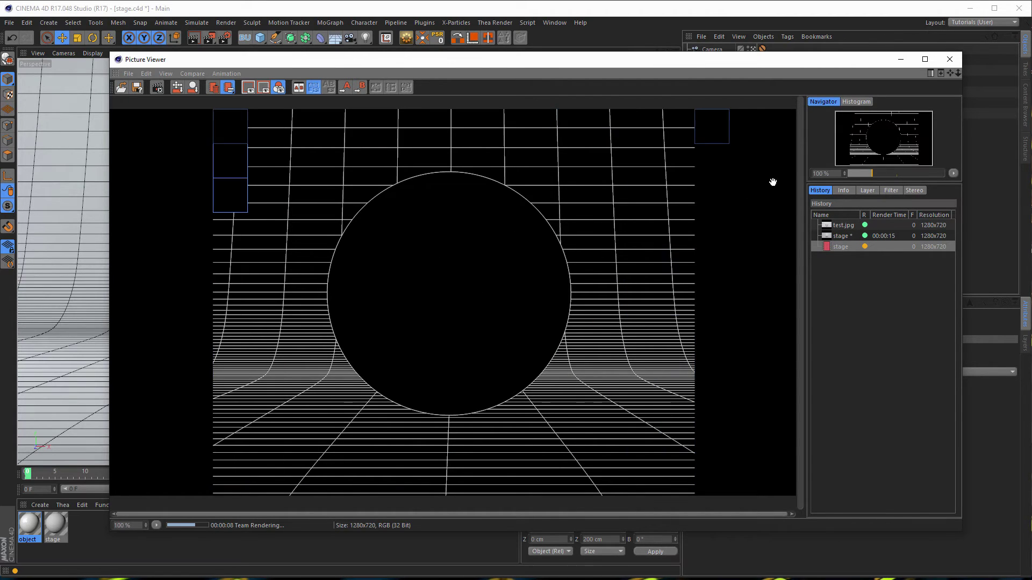
click(950, 60)
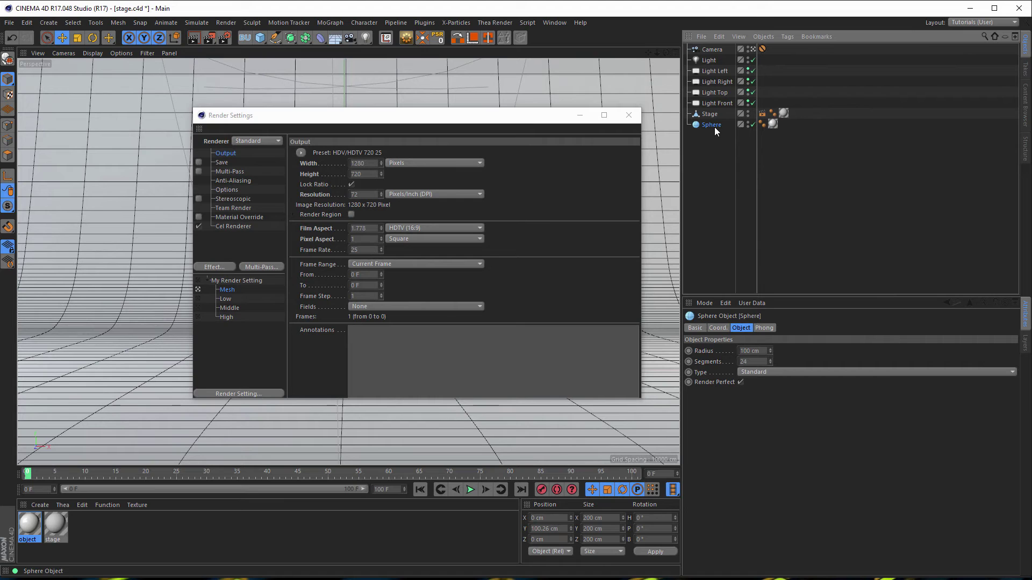
Turn off Render Perfect on the Sphere, render the mesh pass again and close the Picture Viewer
click(741, 382)
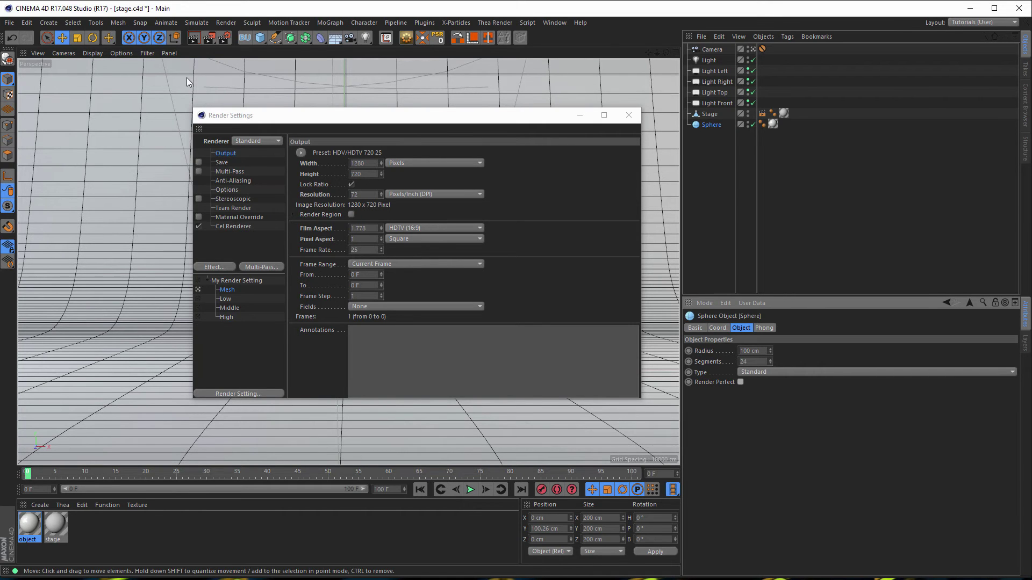
key(shift+r)
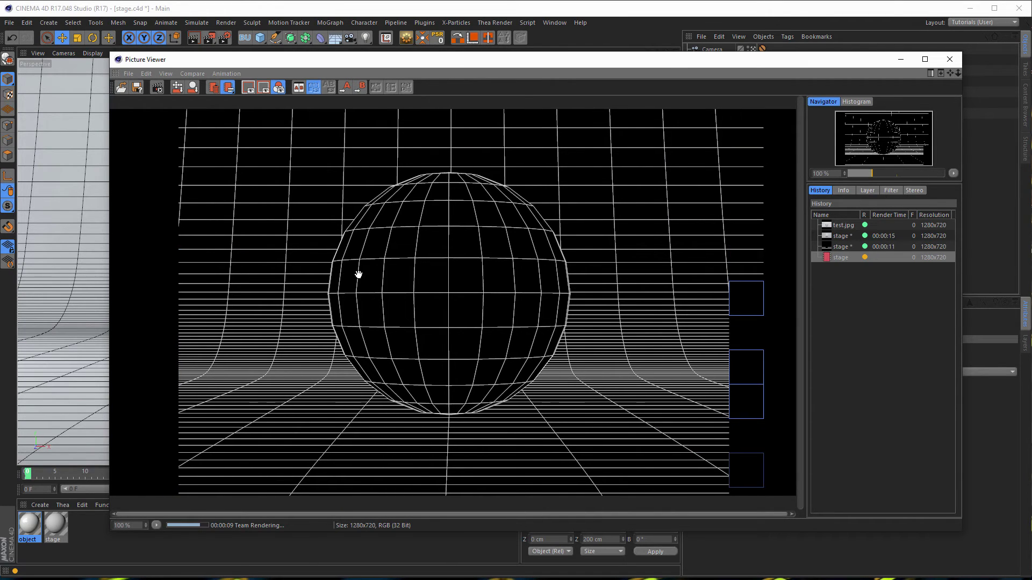
click(950, 59)
Increase the Sphere's segments to 50 and render the mesh pass to the Picture Viewer again
click(750, 361)
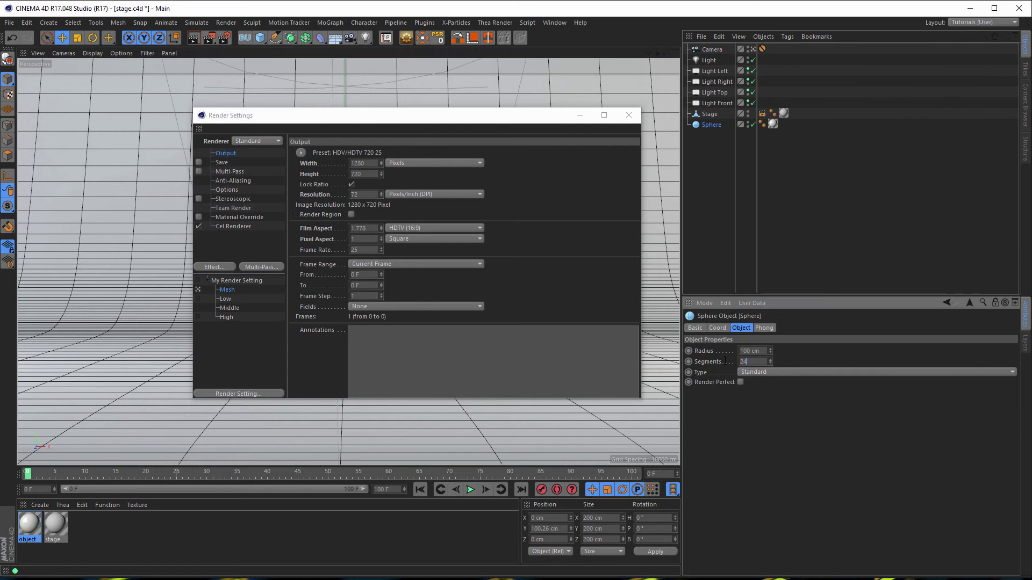
text(50)
key(Return)
key(shift+r)
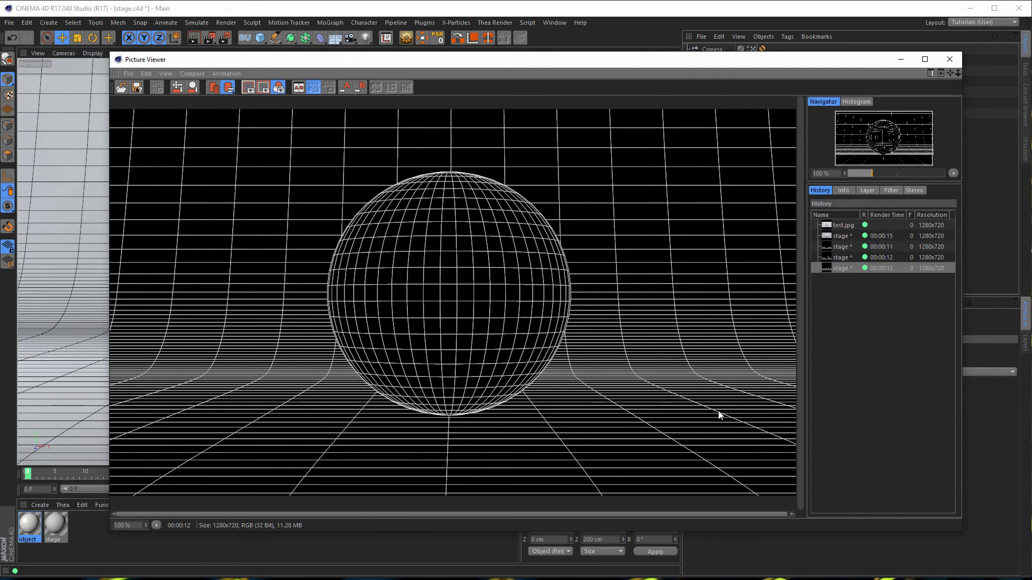
Copy the rendered mesh image, switch to Photoshop and paste it above the normal sphere render
click(128, 74)
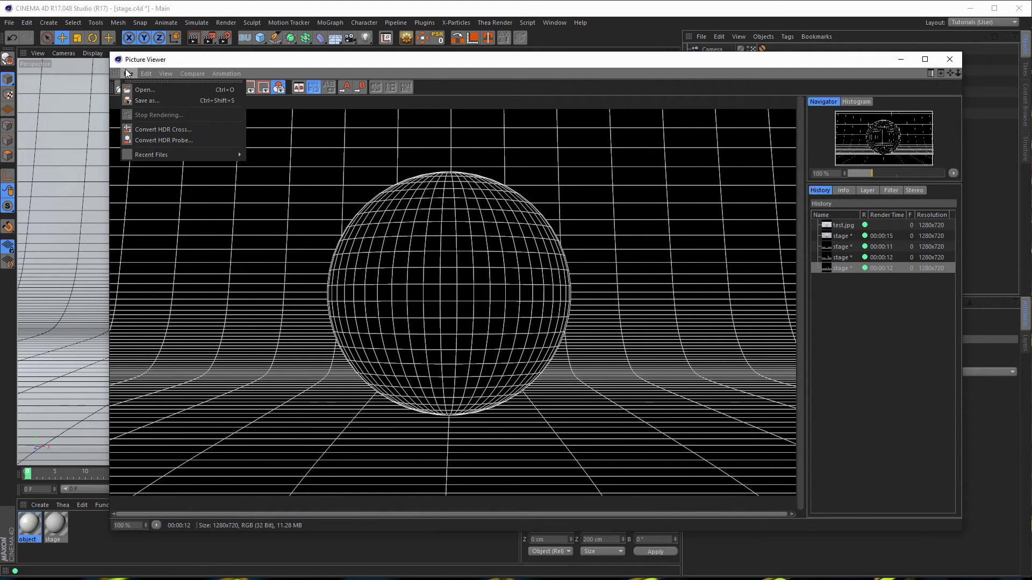
mouse_move(146, 73)
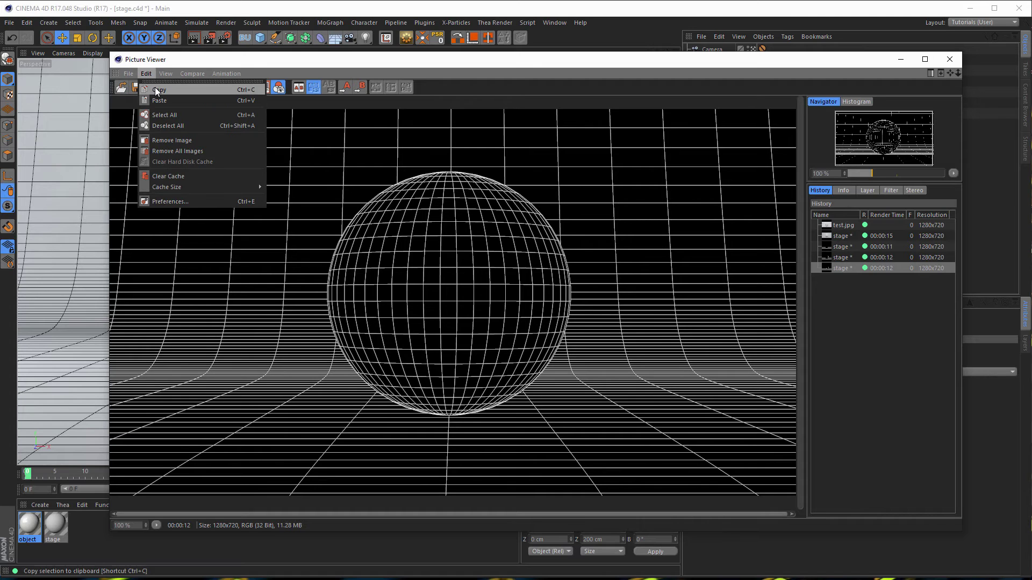
click(156, 90)
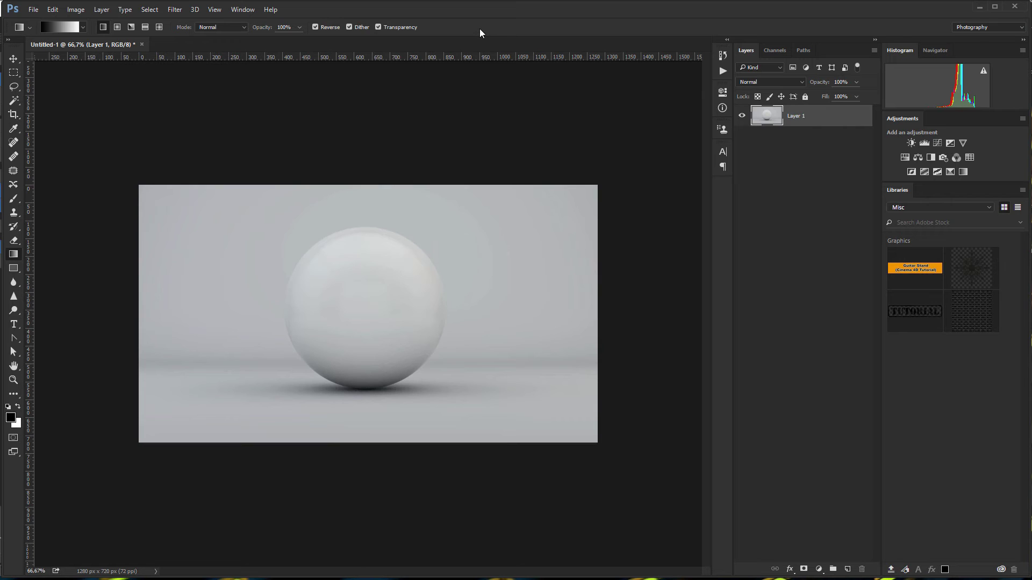
key(ctrl+v)
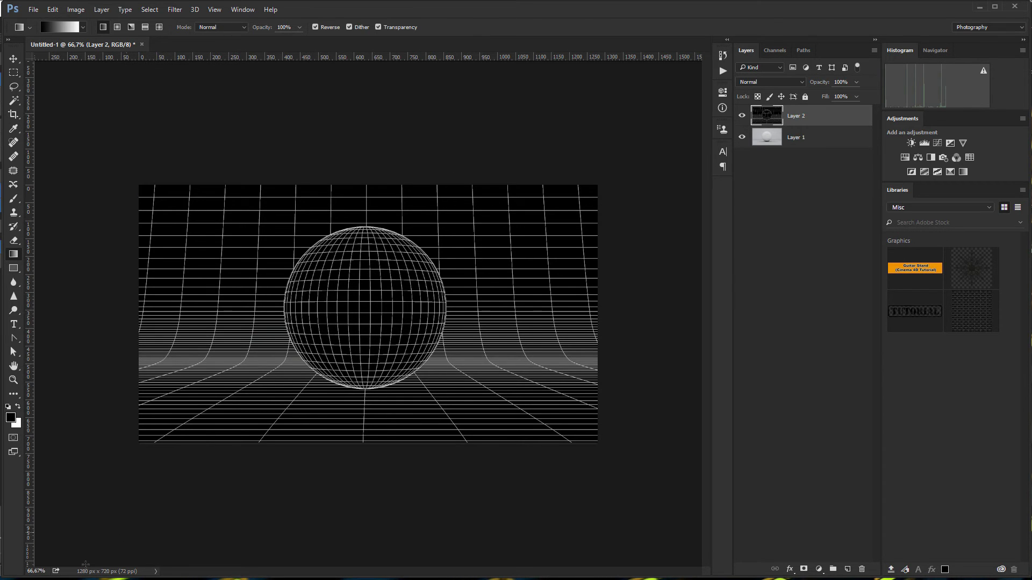
Set the blend mode of the pasted mesh layer to Screen
double_click(37, 570)
text(100)
key(Return)
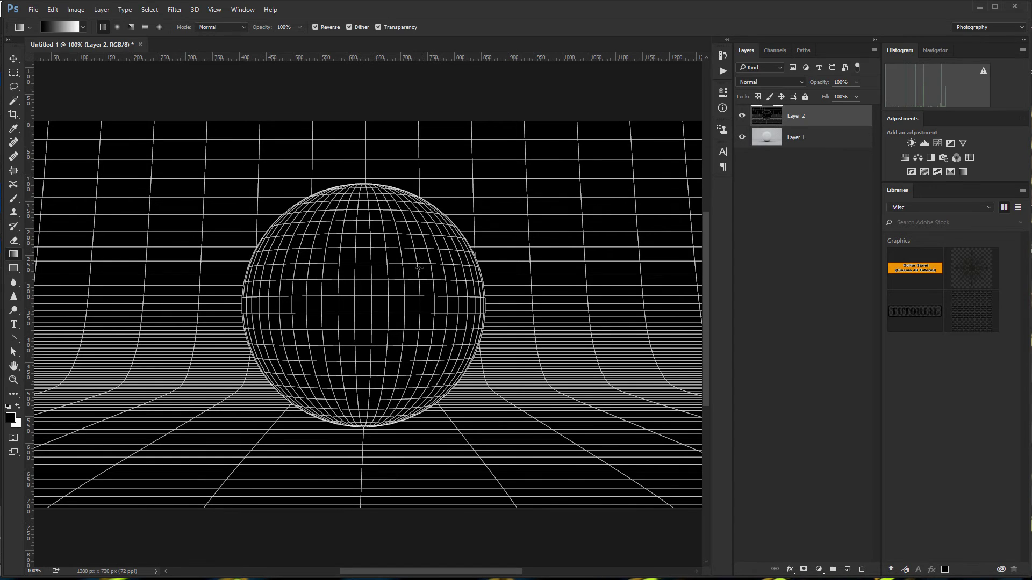
alt+scroll(420, 268, down, 1)
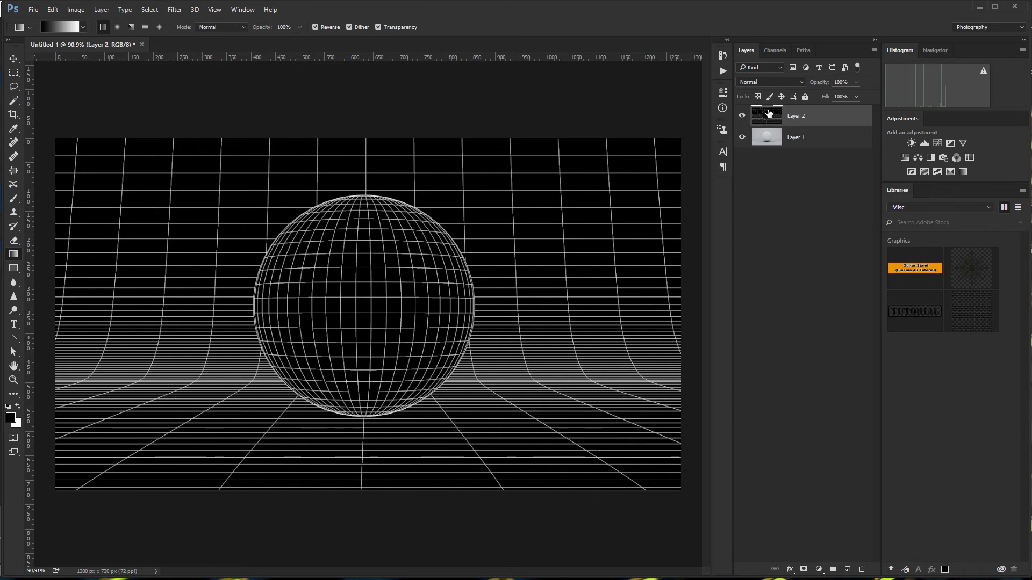
click(767, 81)
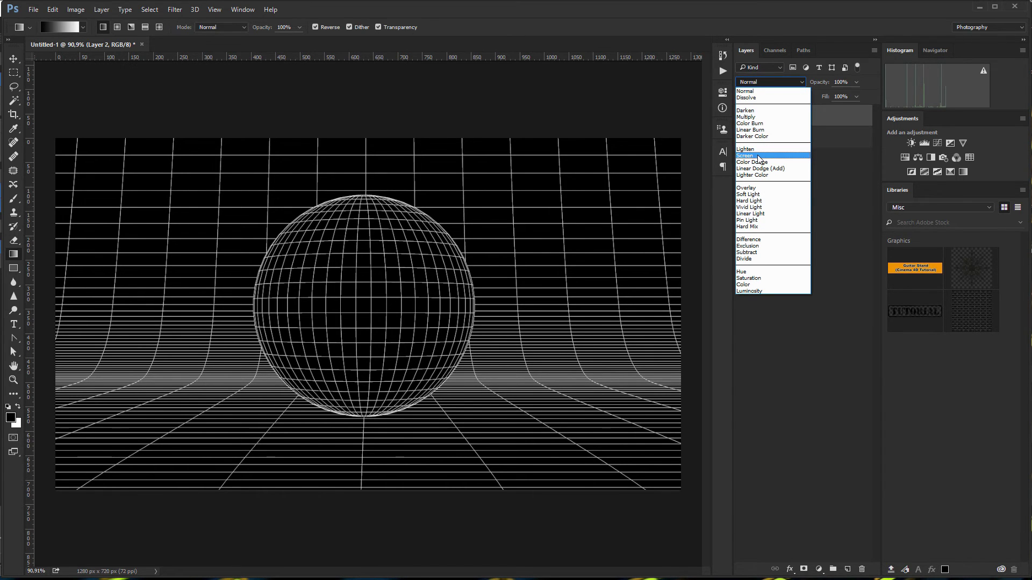
click(758, 155)
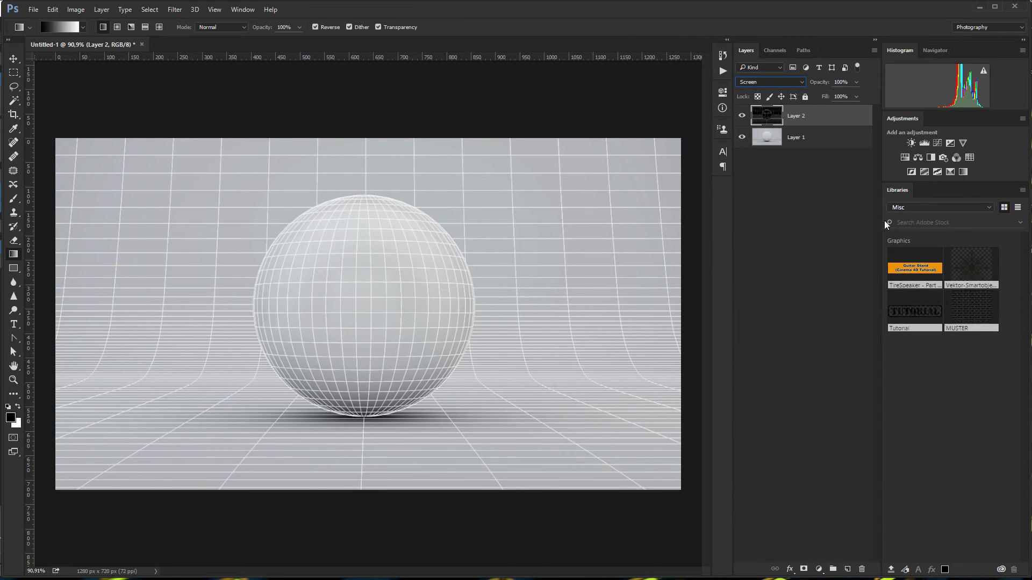
Try other blend modes on the mesh layer in sequence, from Normal through Lighten and Overlay to Difference
click(774, 82)
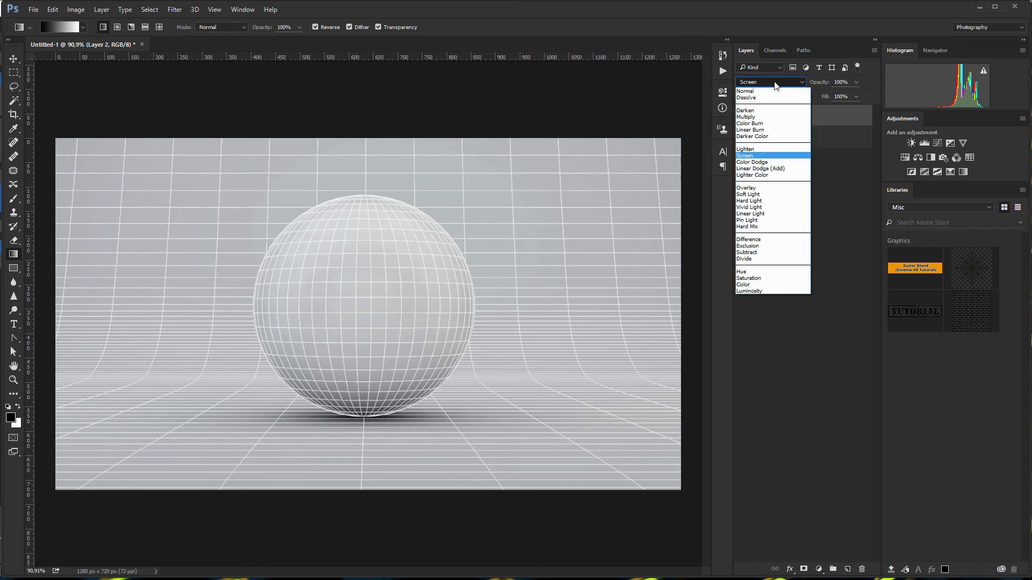
click(746, 92)
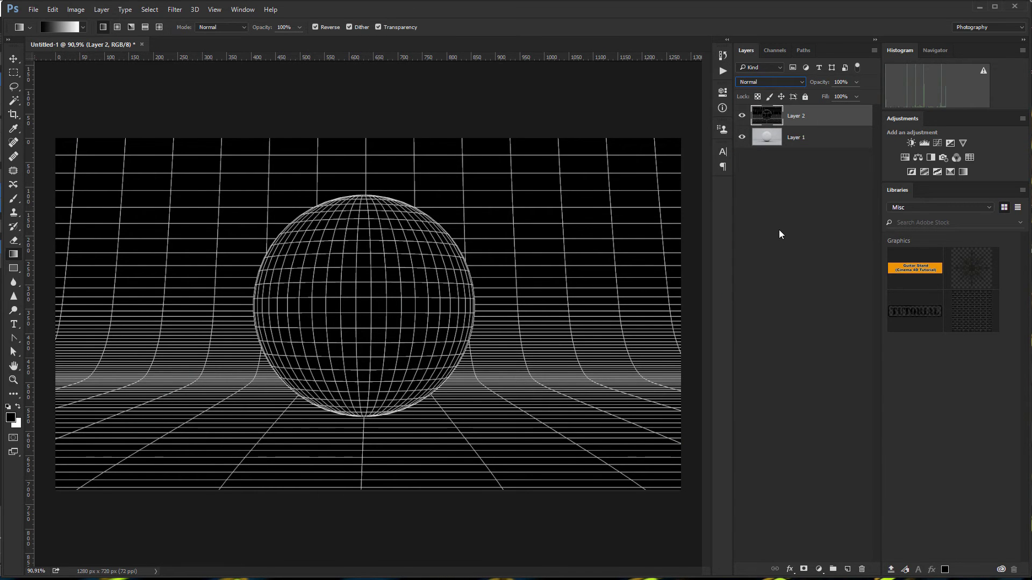
key(Down)
key(Down)
key(Down)
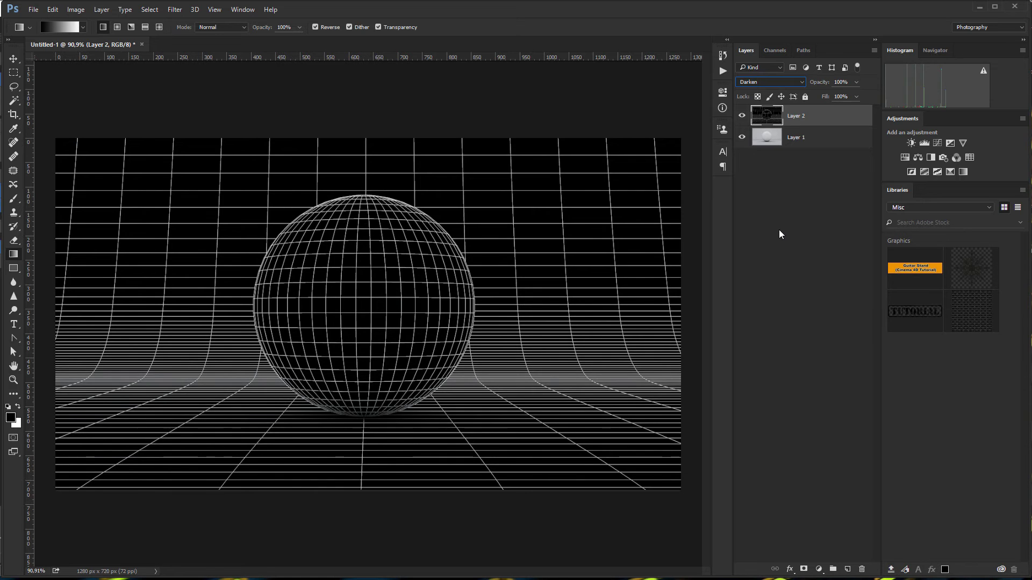
key(Down)
key(Down)
key(Down)
key(Down)
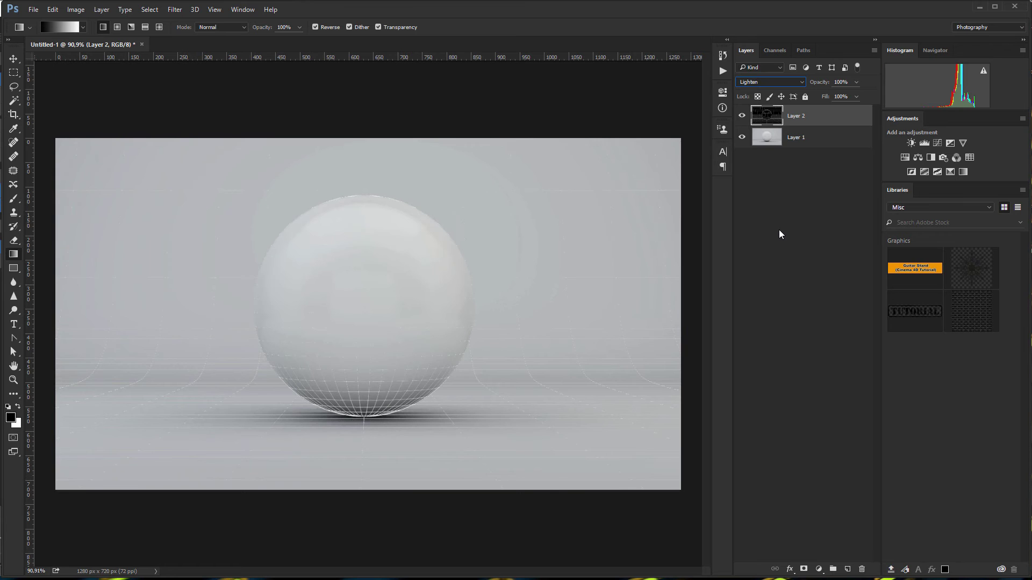
key(Down)
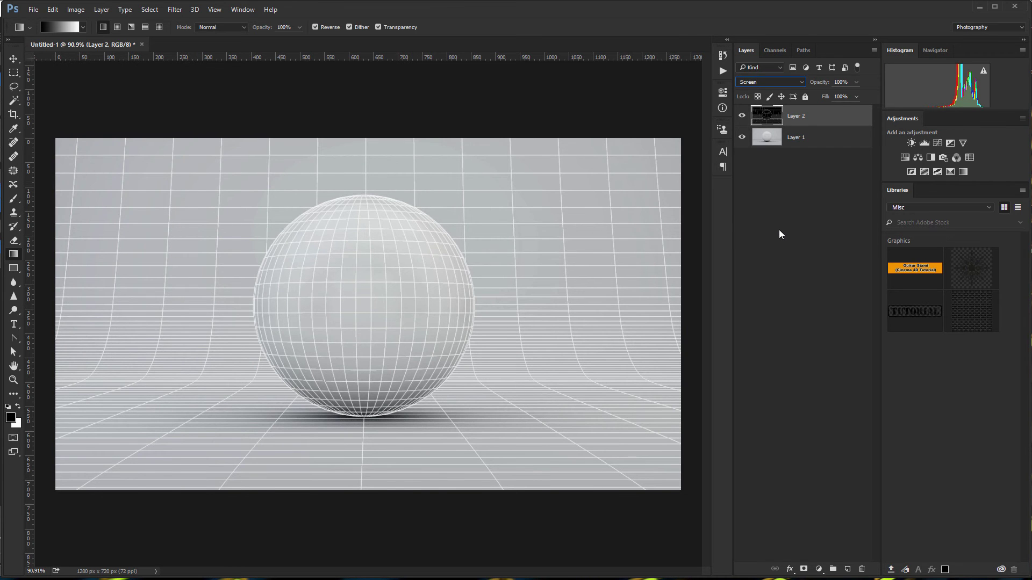
key(Down)
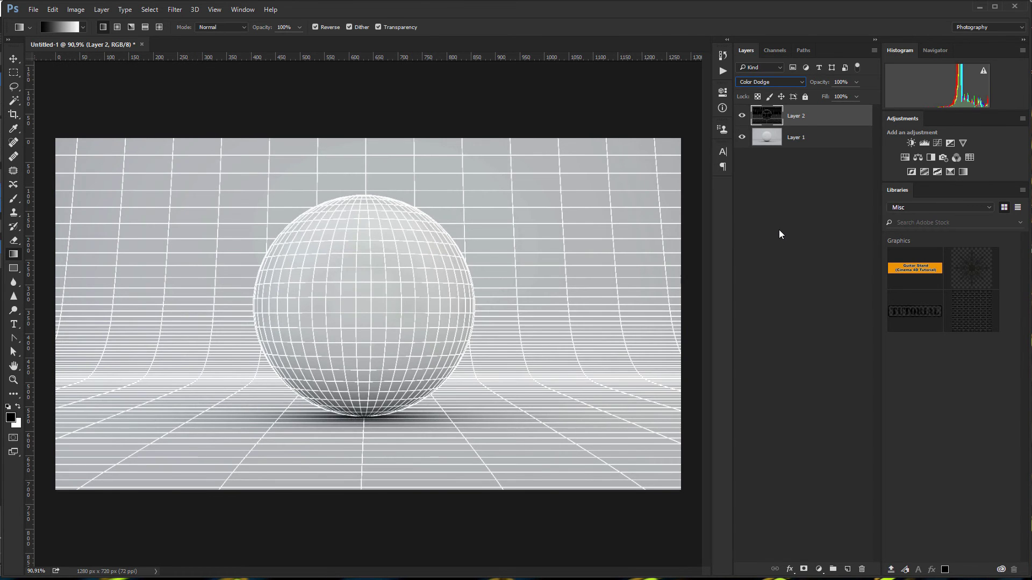
key(Down)
key(Down)
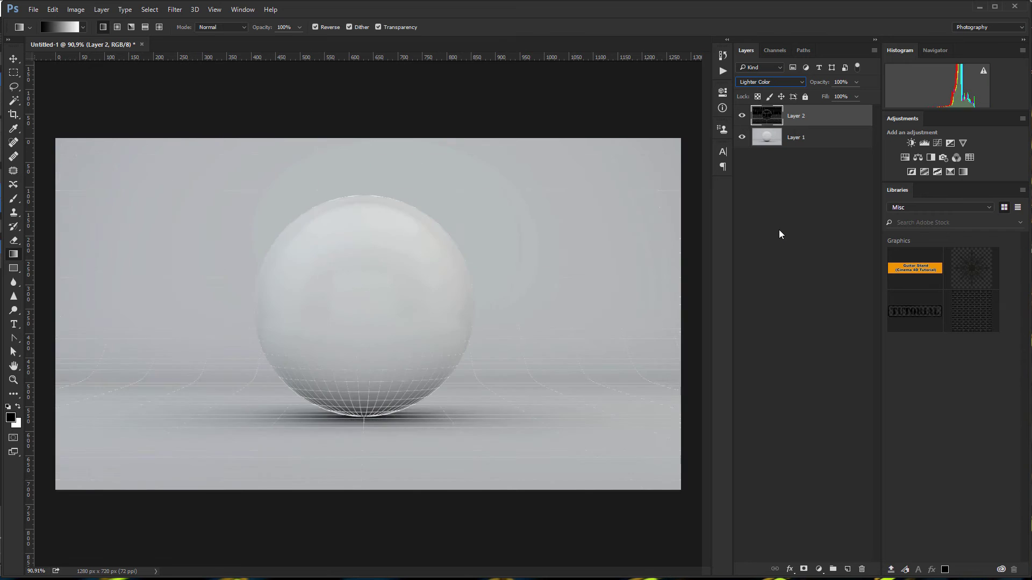
key(Down)
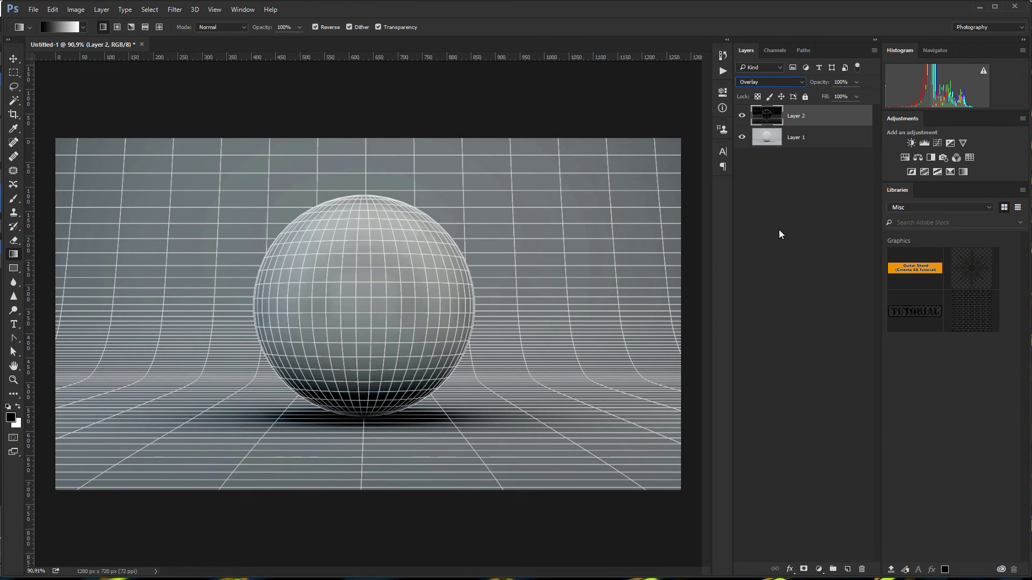
key(Down)
key(Down)
key(Down)
key(Down)
key(Down)
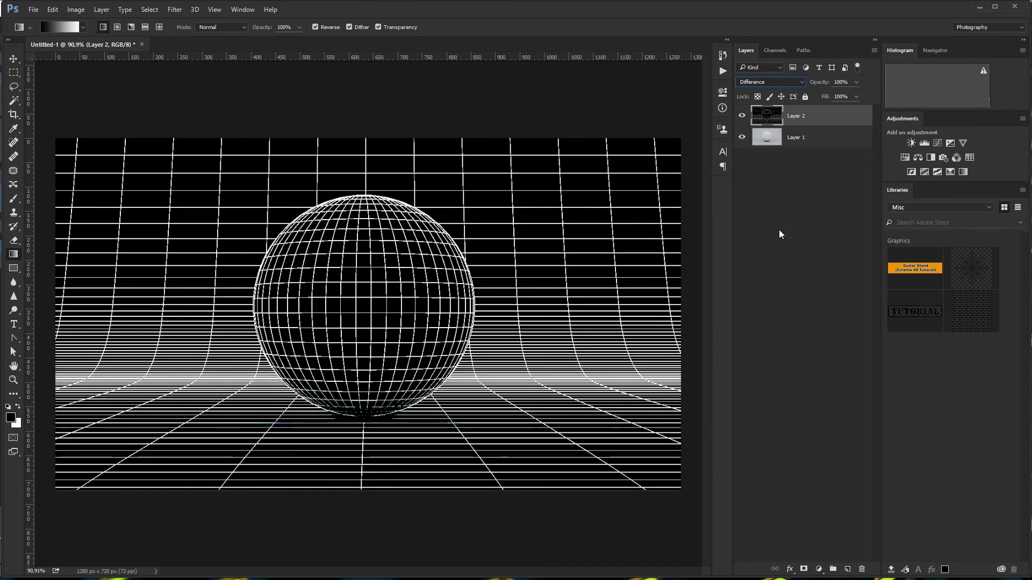
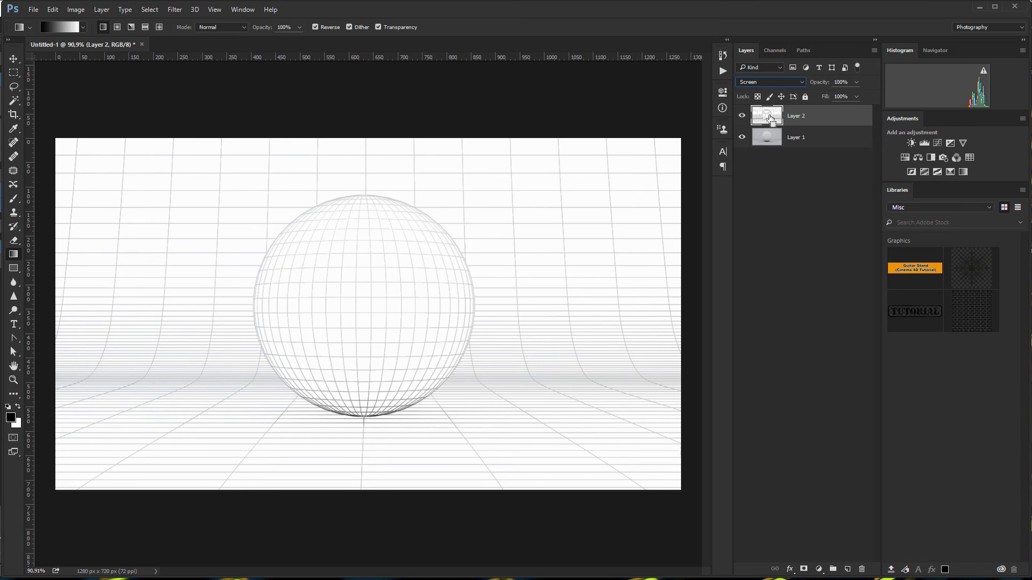
Invert the mesh layer back to white lines on black and add a layer mask to it
key(ctrl+i)
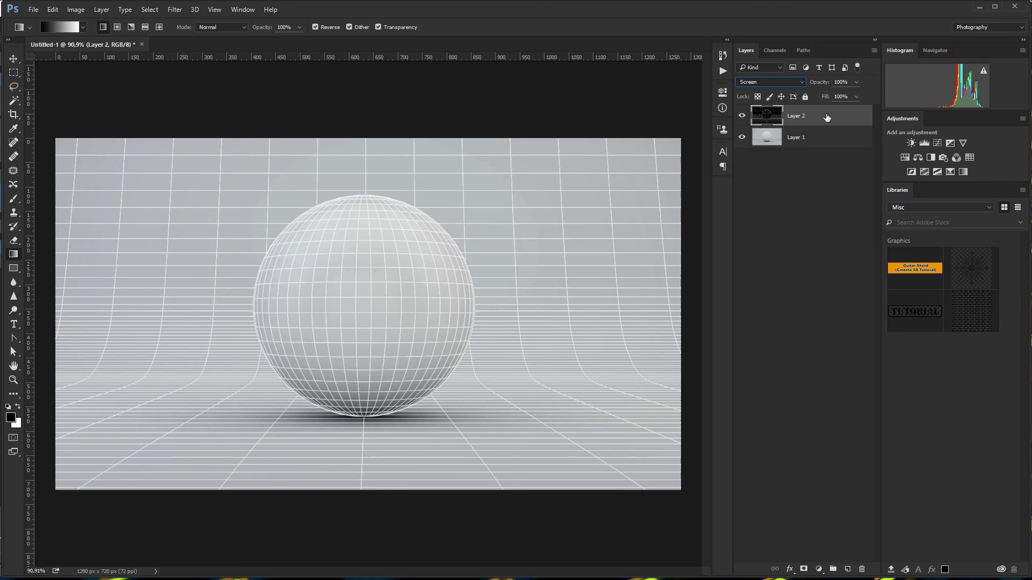
click(803, 570)
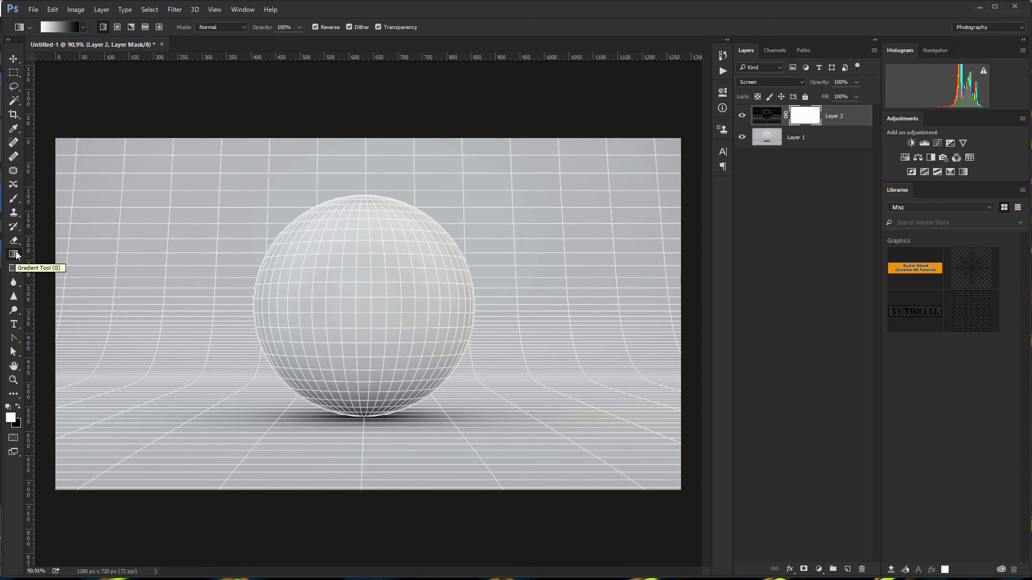
Fade the mesh with a Foreground to Background linear gradient on Layer 2's mask, from the sphere's left edge to the image's right edge
click(63, 26)
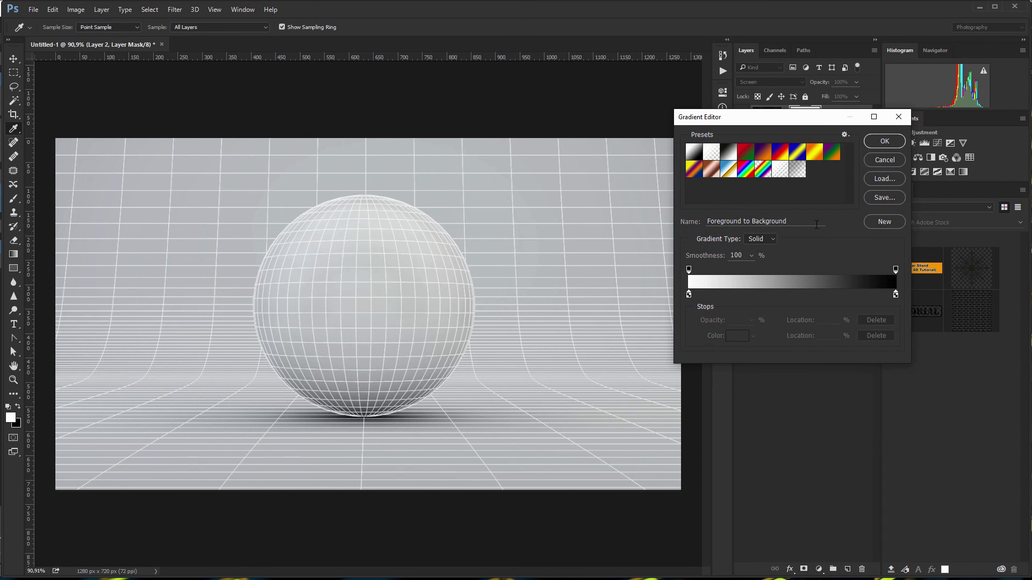
click(881, 142)
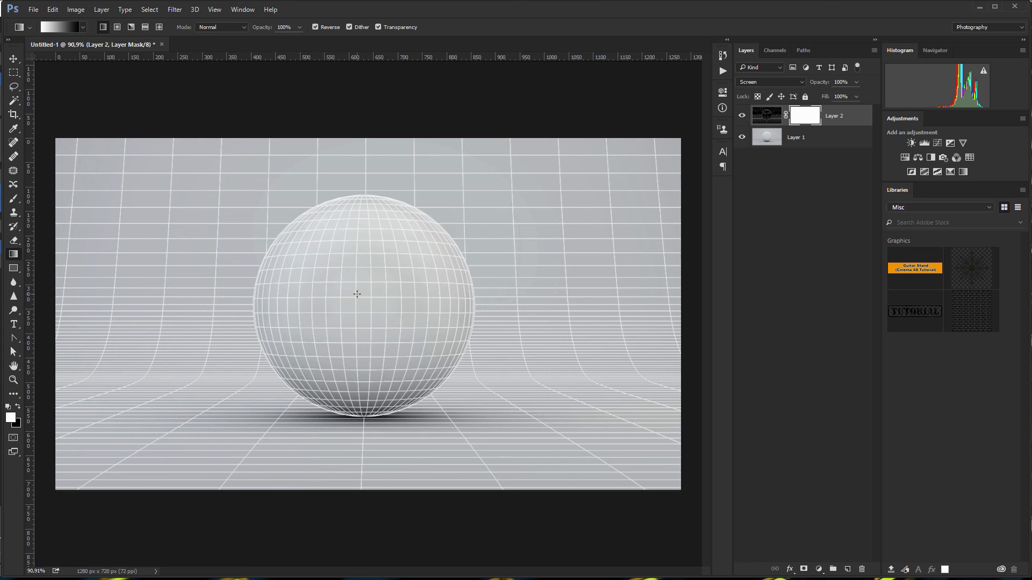
drag(311, 295, 678, 302)
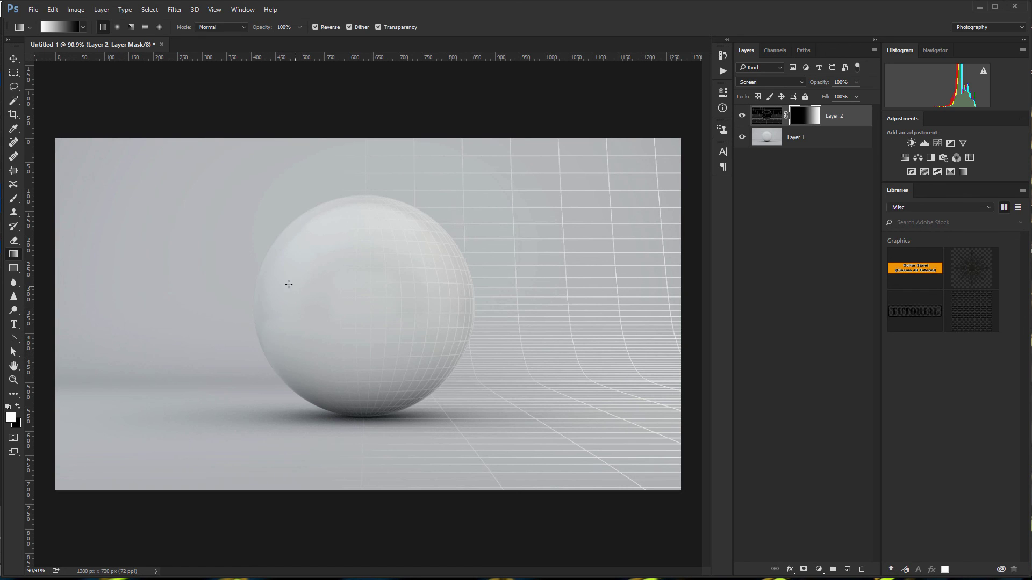
drag(253, 301, 680, 297)
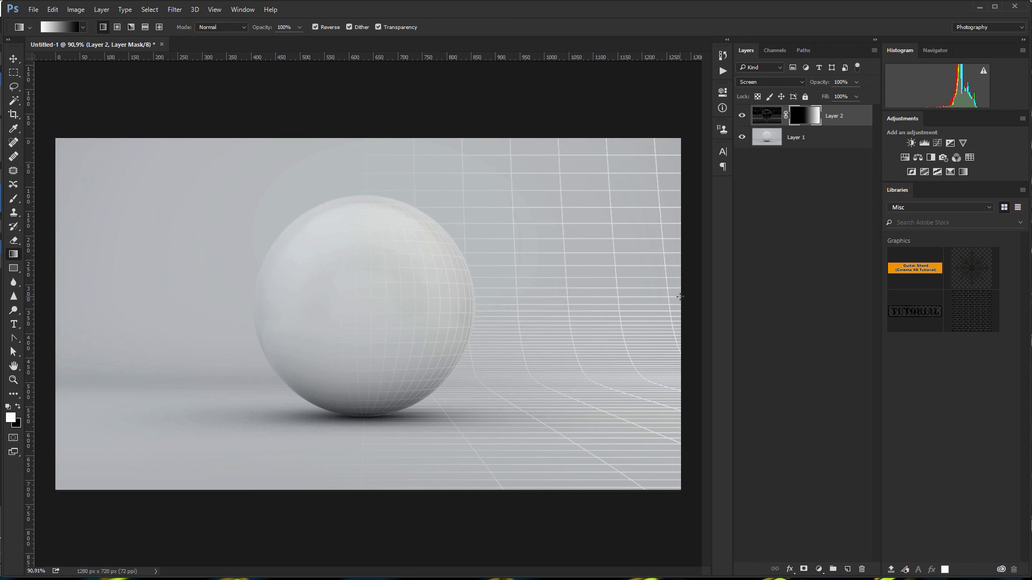